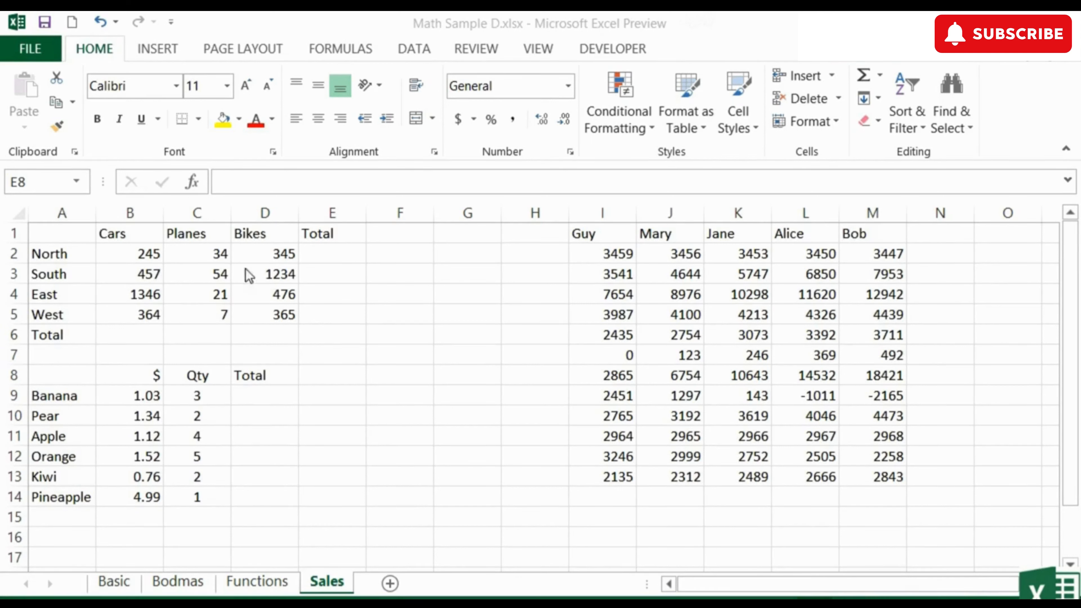
Step: Enter a SUM formula in B6 totalling the Cars values B2:B5
click(137, 334)
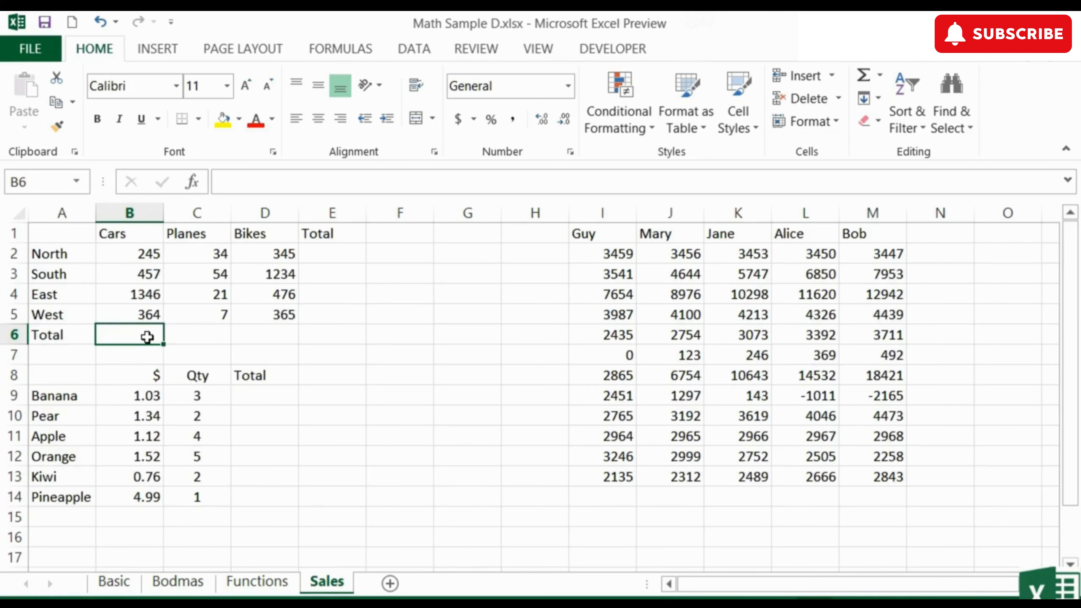
text(=sum)
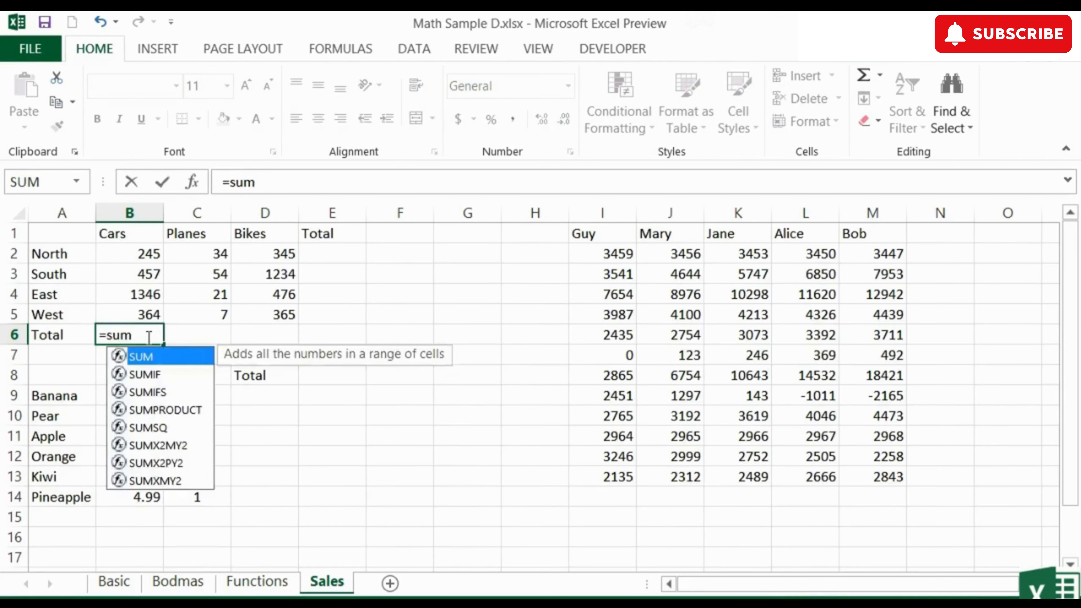
text(()
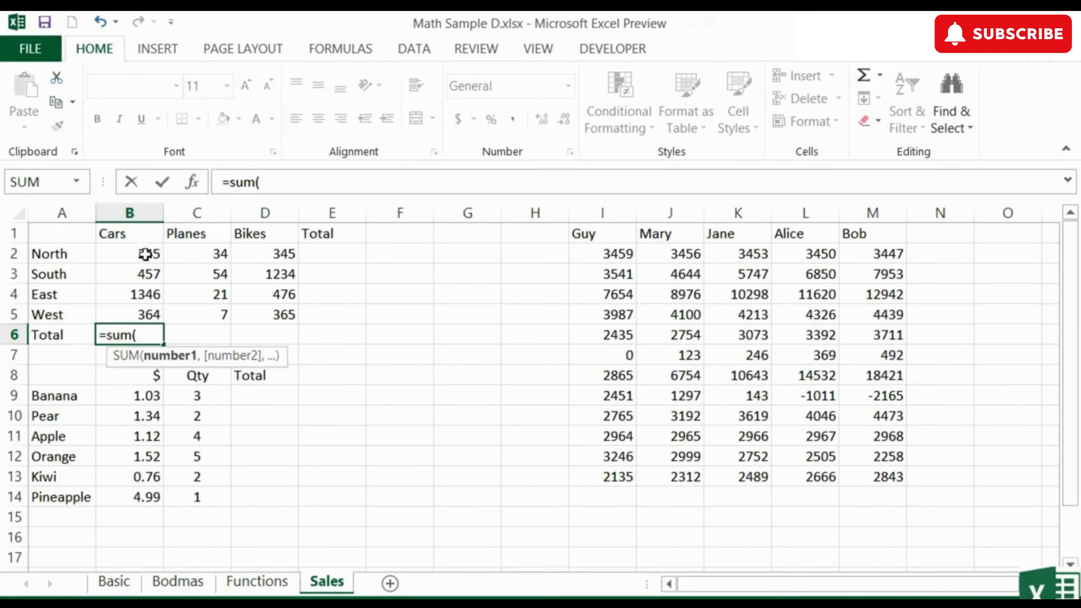
drag(148, 252, 144, 311)
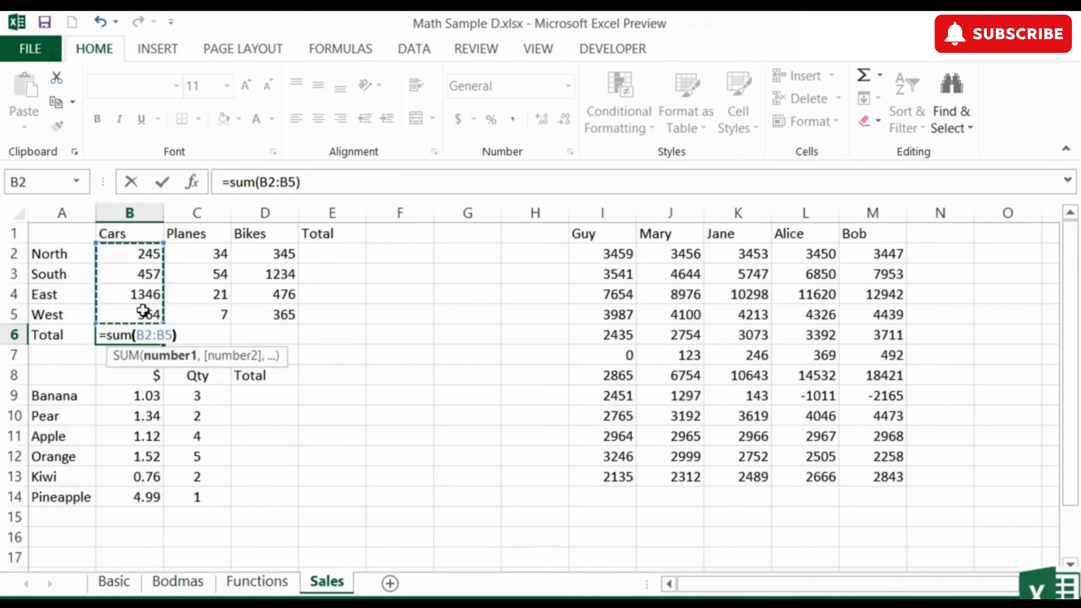
key(Return)
key(Up)
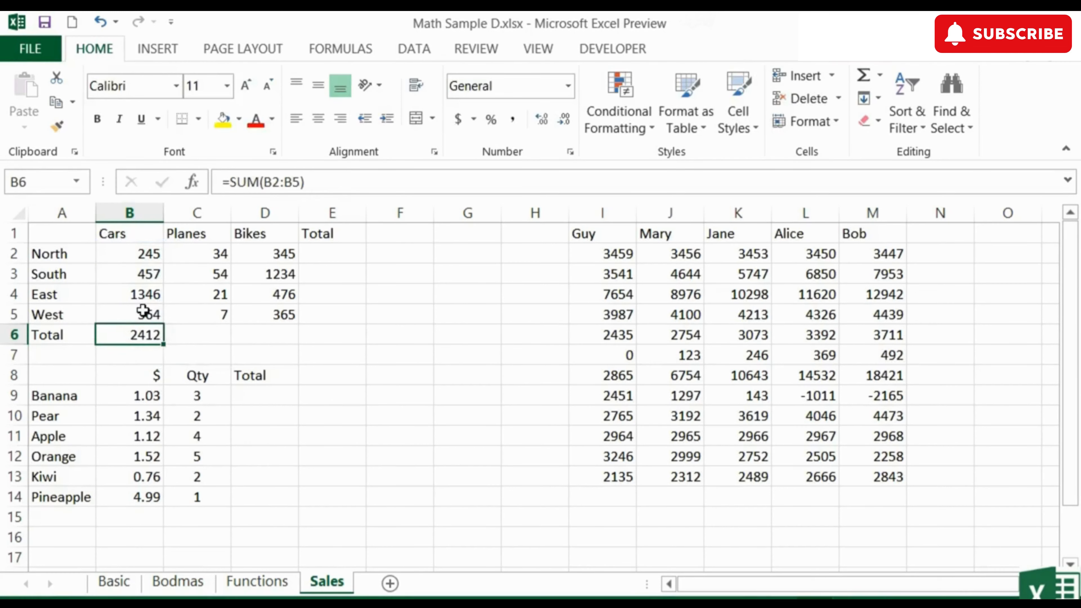
Step: Open the formula in B6 to inspect its referenced range without changing it
click(203, 334)
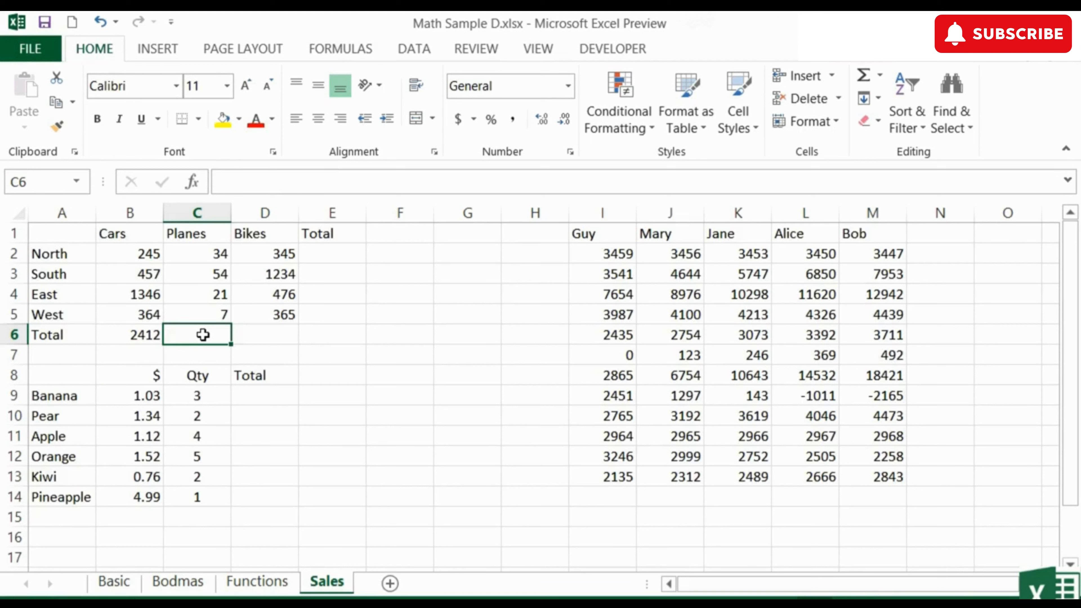
key(Left)
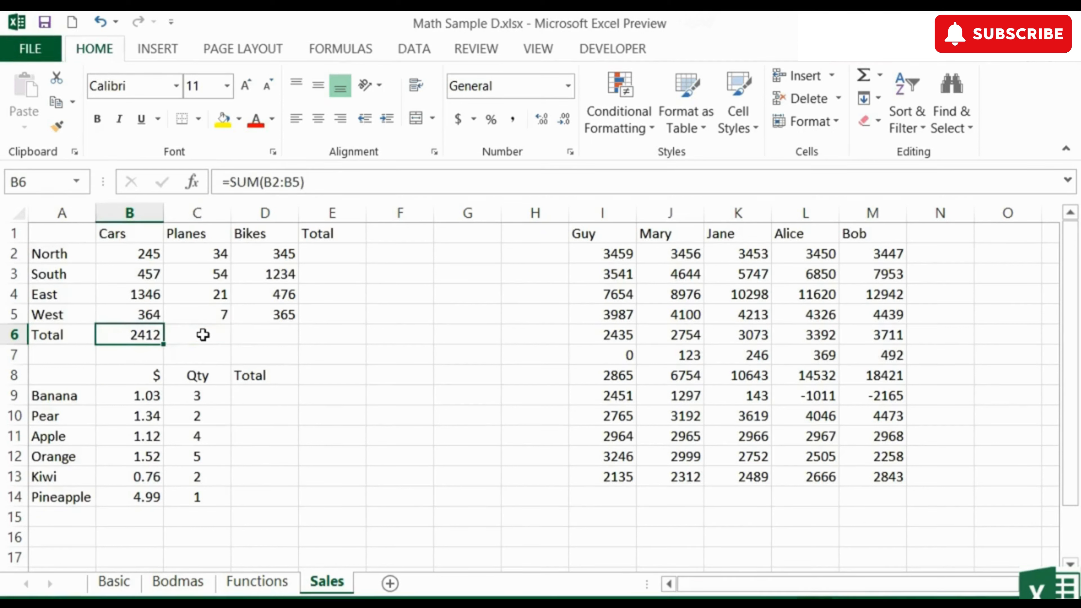
double_click(143, 336)
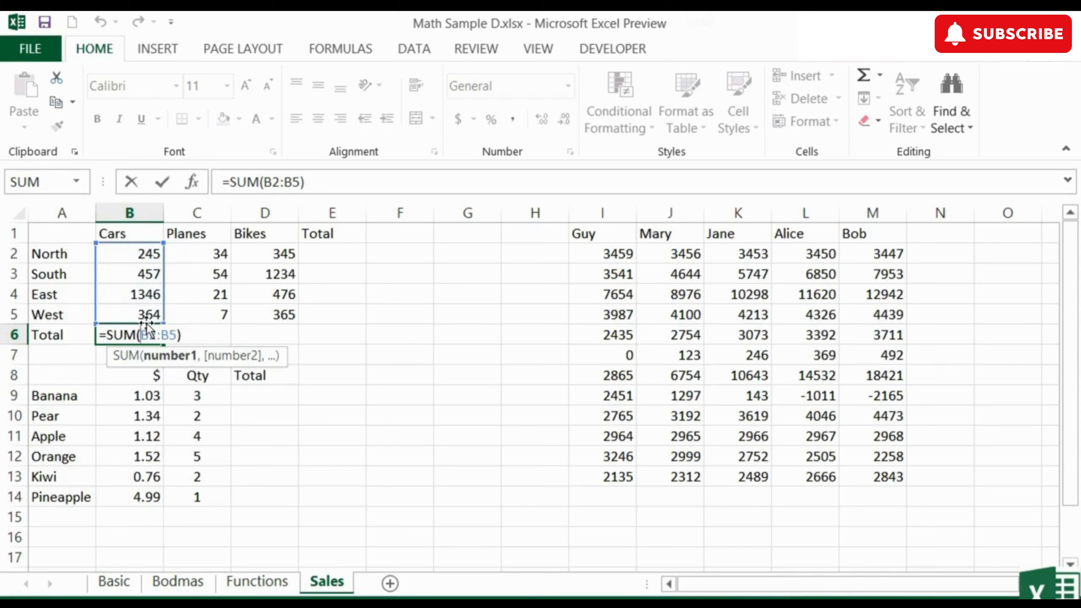
key(Escape)
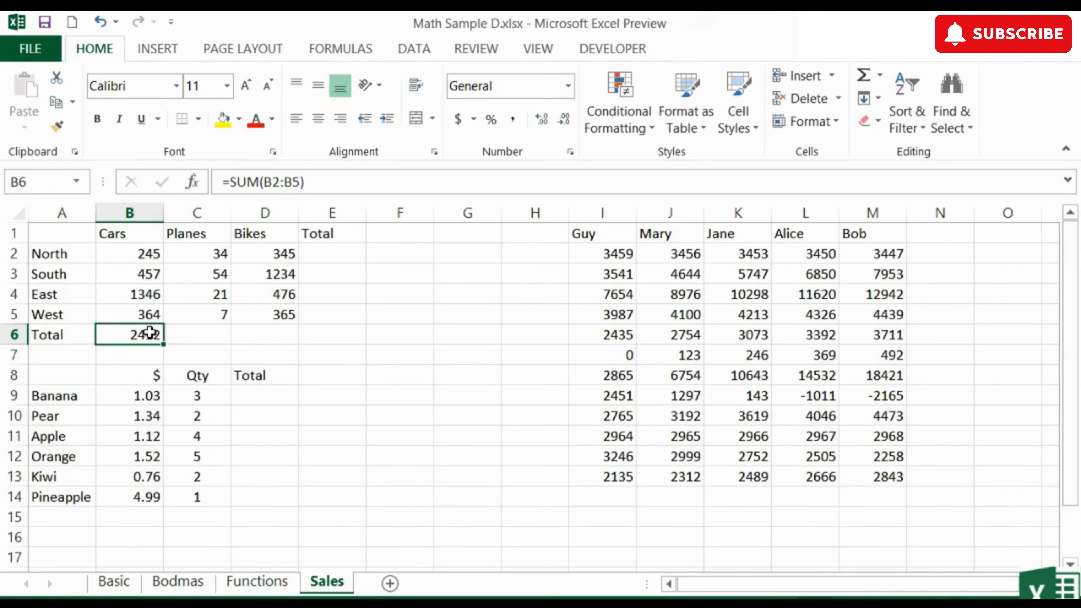
Step: Copy the B6 total formula into C6 to total the Planes column
key(ctrl+c)
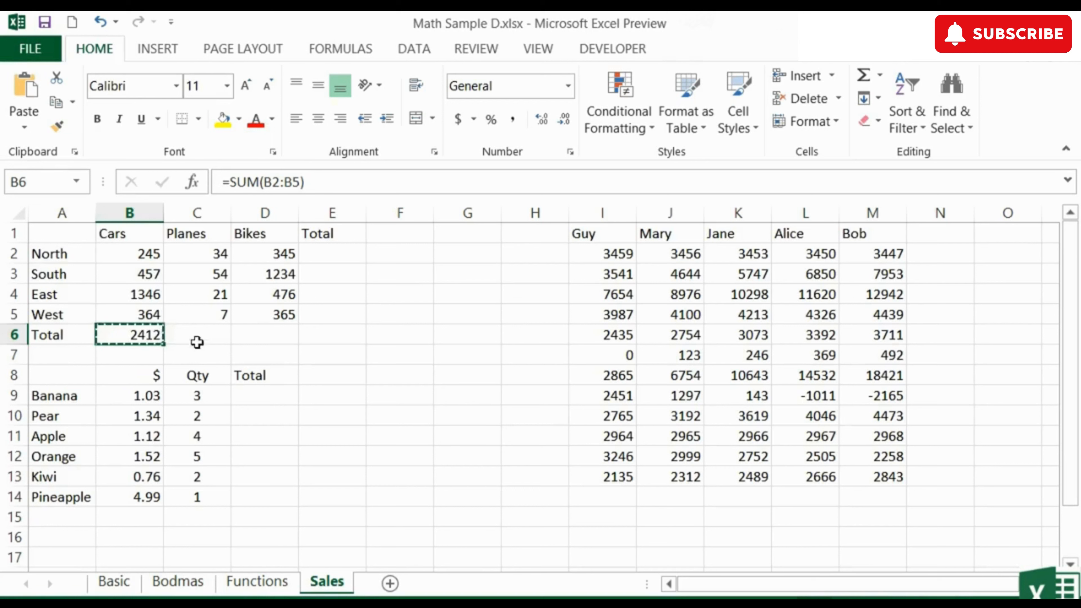
click(200, 338)
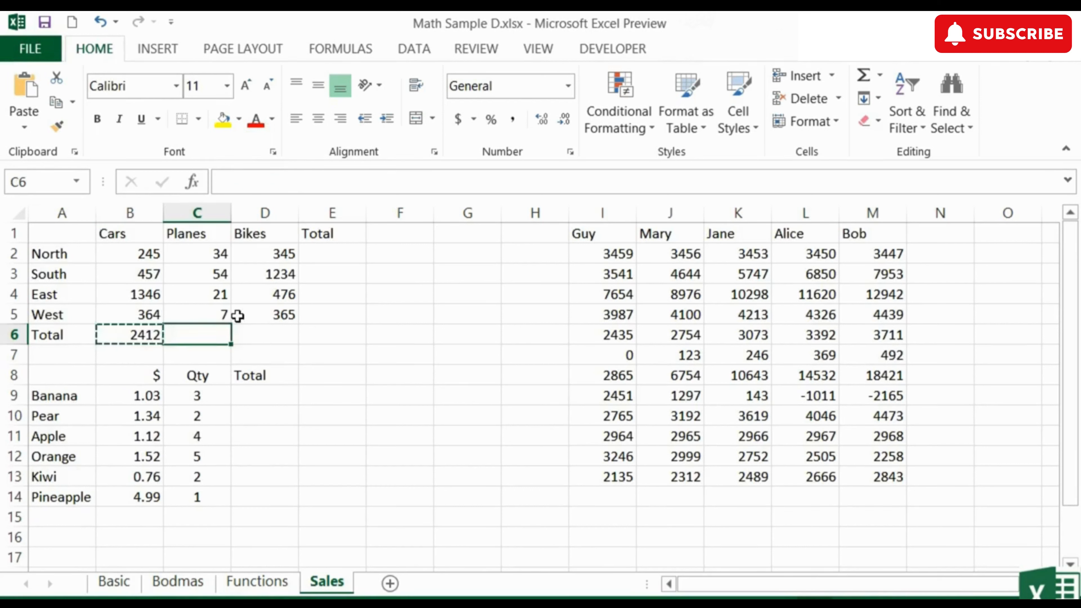
key(Return)
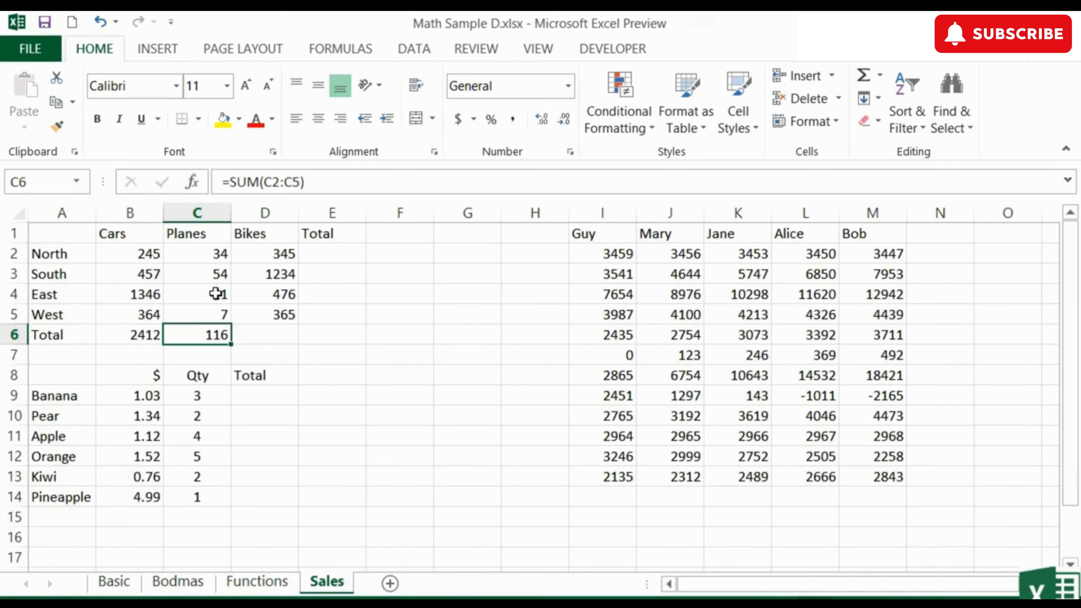
Step: Compare the formulas in B6 and C6 to see how the copied range adjusted
double_click(210, 336)
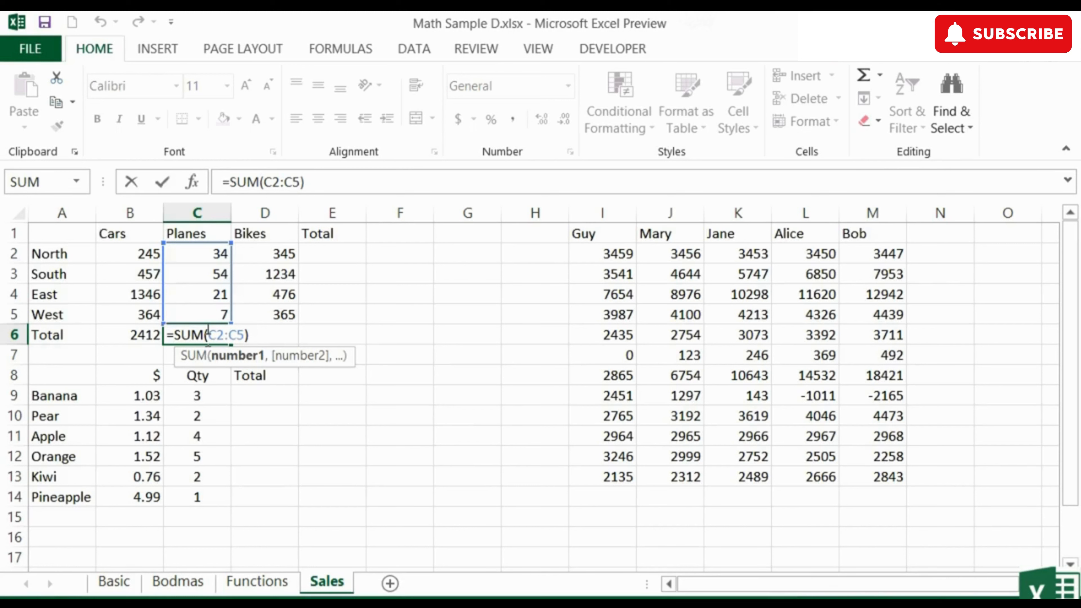
key(Return)
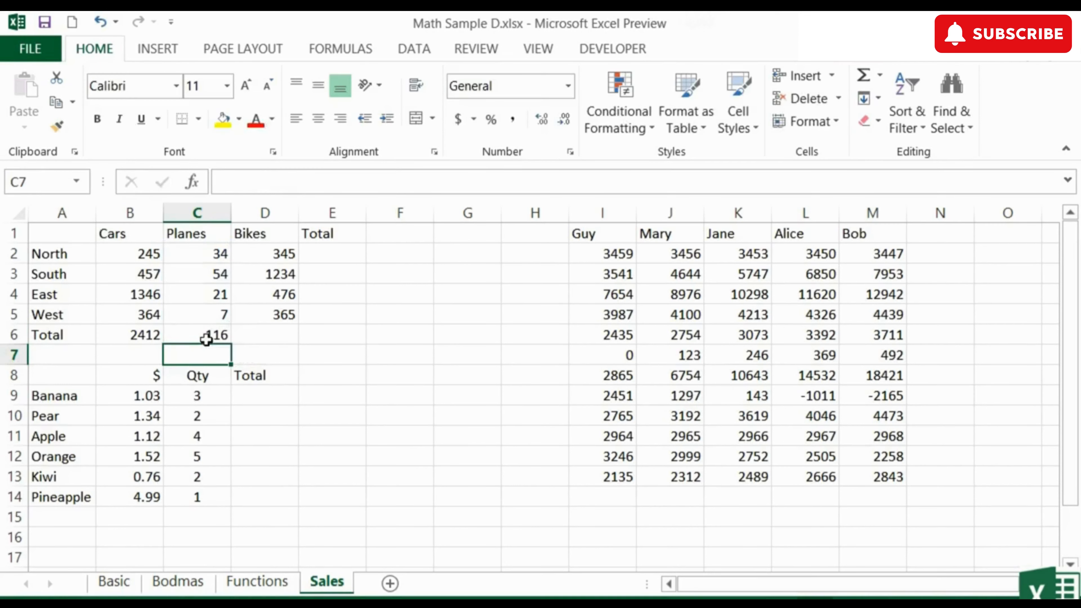
double_click(155, 335)
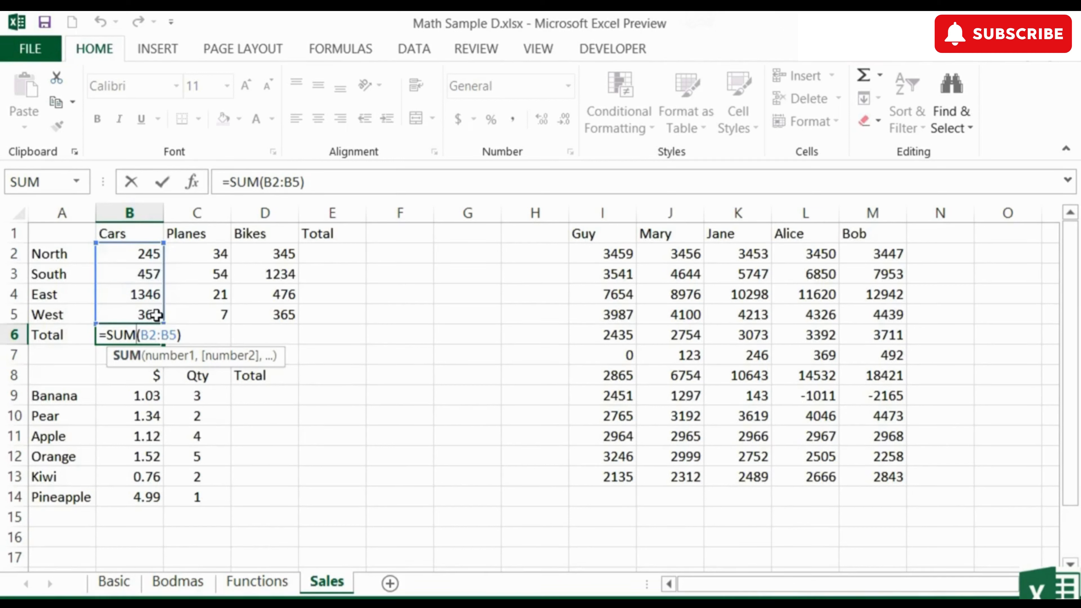
key(ctrl+Return)
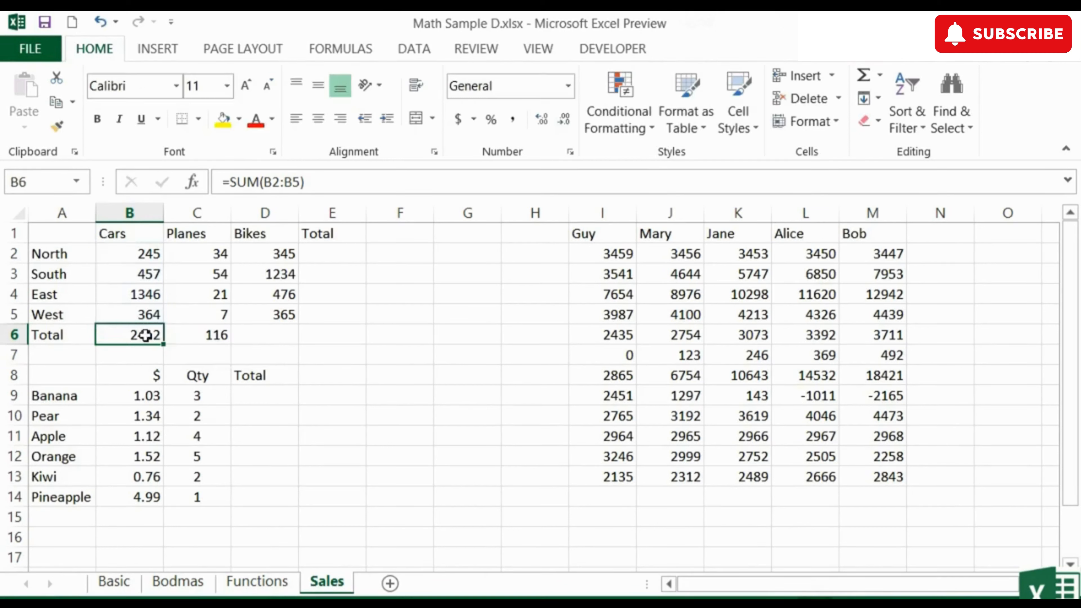
click(216, 336)
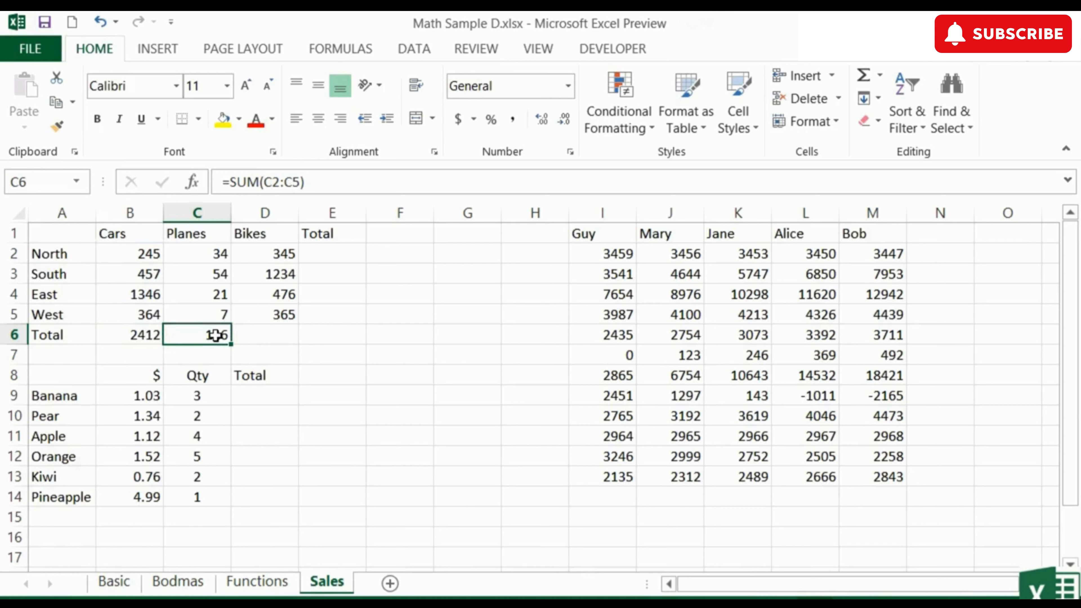
double_click(215, 335)
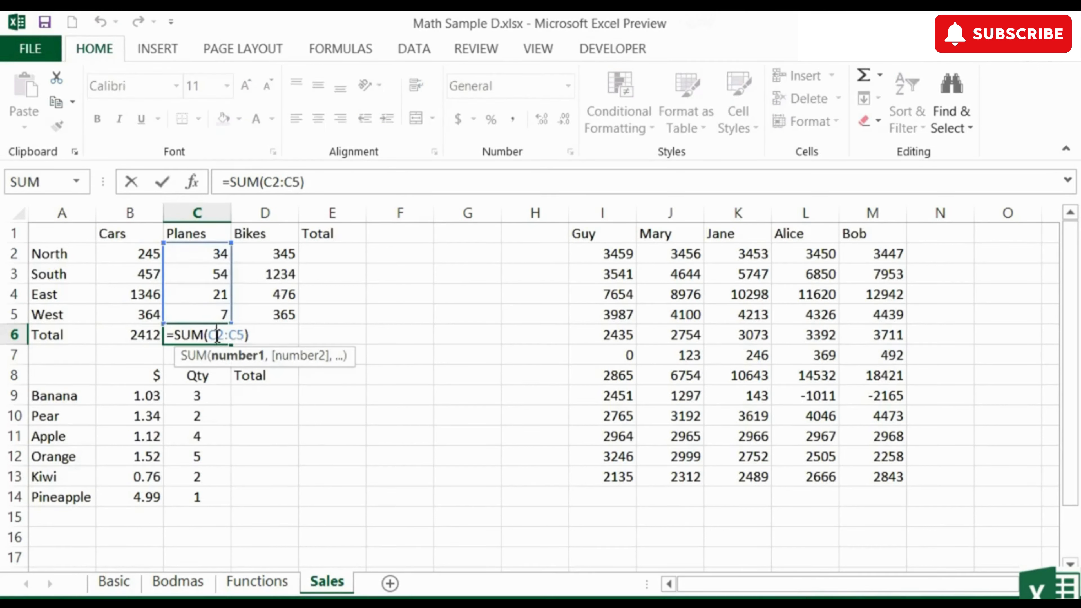
key(ctrl+Return)
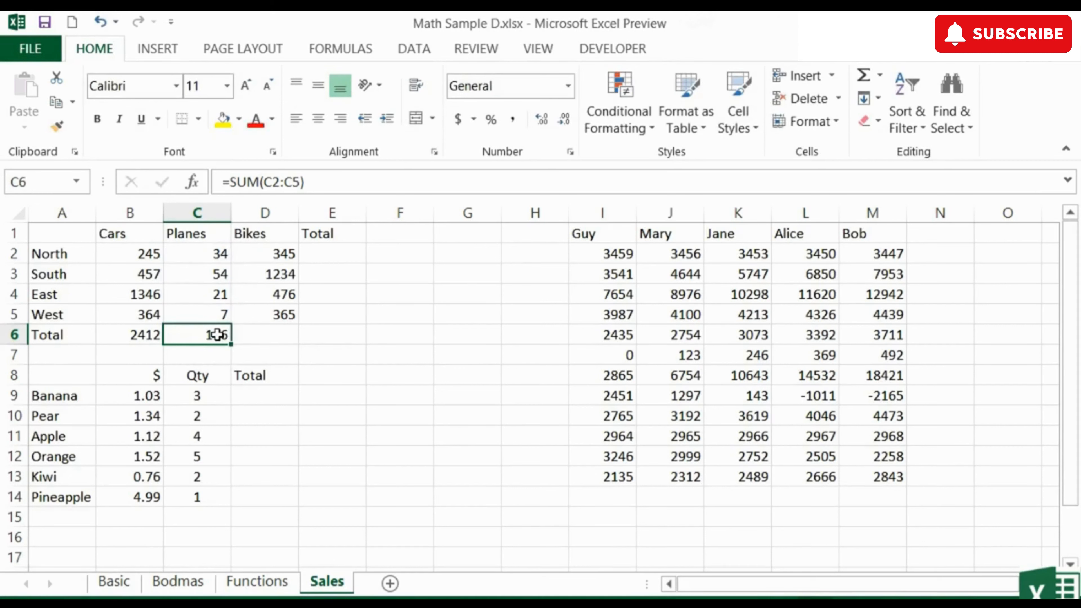
Step: Copy the C6 formula into D6 to total the Bikes column, and check its range
key(ctrl+c)
click(261, 340)
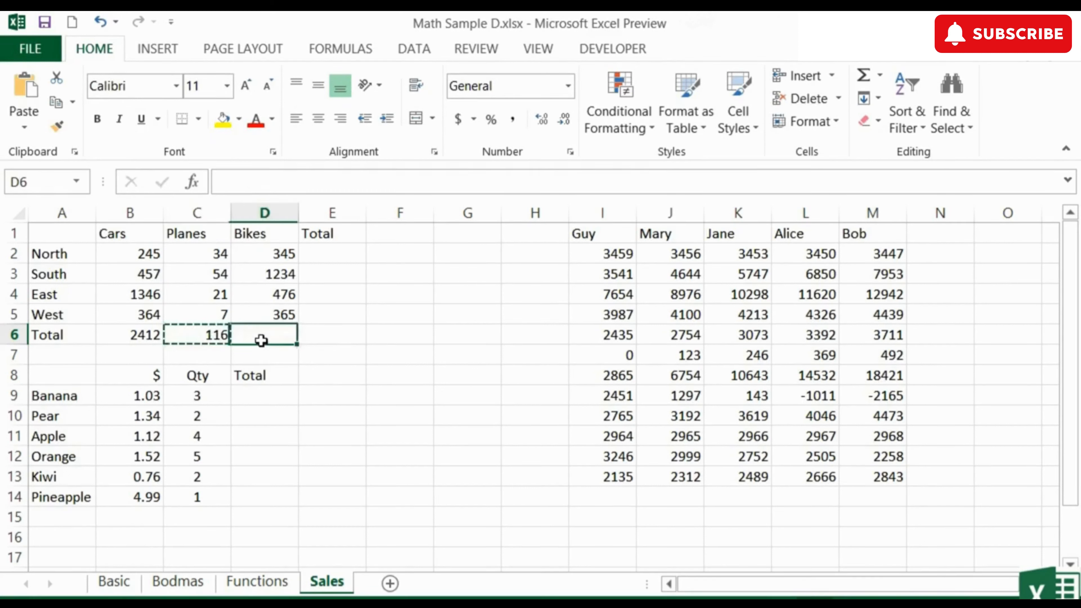
key(ctrl+v)
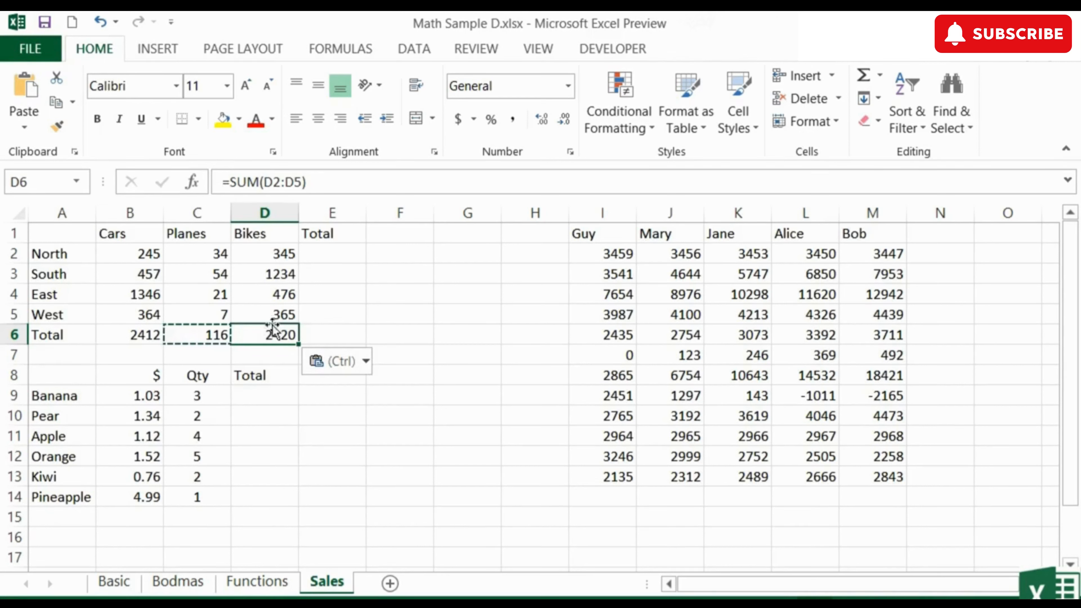
double_click(283, 336)
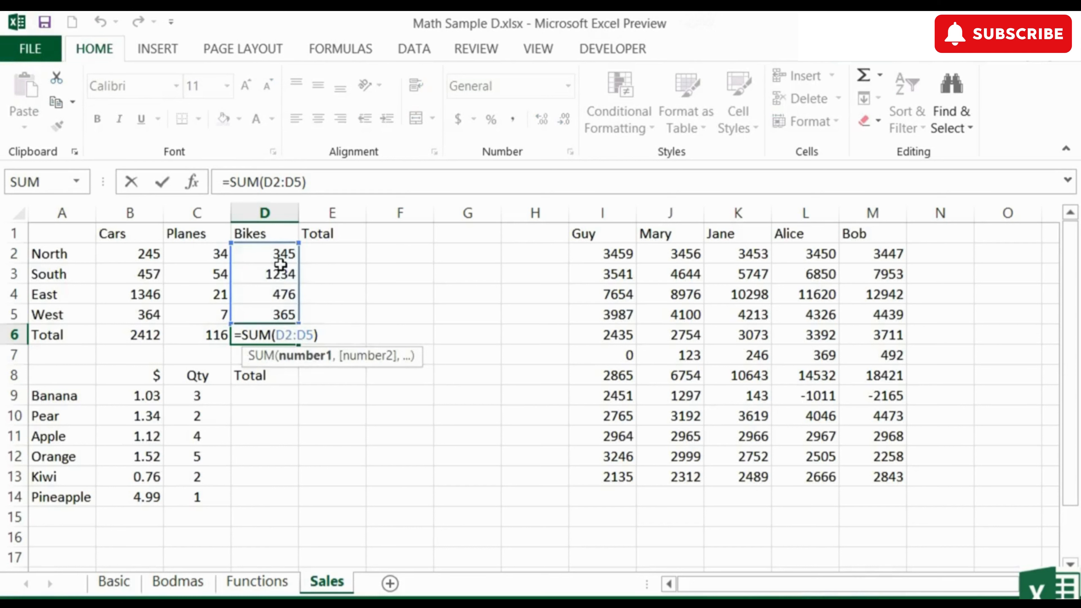
key(Escape)
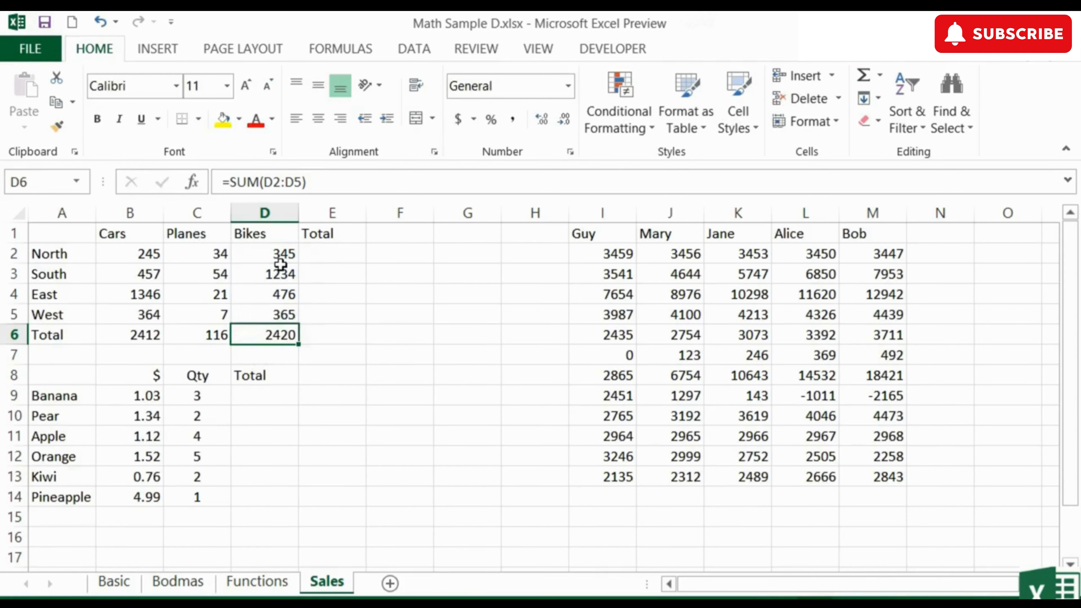
Step: Enter a SUM formula in E2 totalling the North row across B2:D2
click(339, 255)
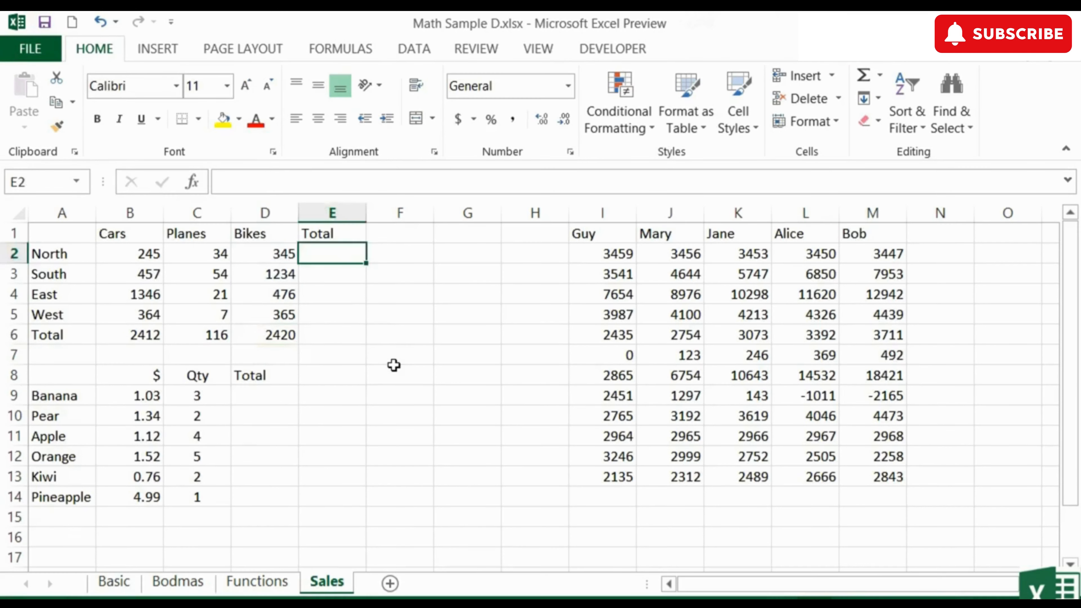
text(=sum()
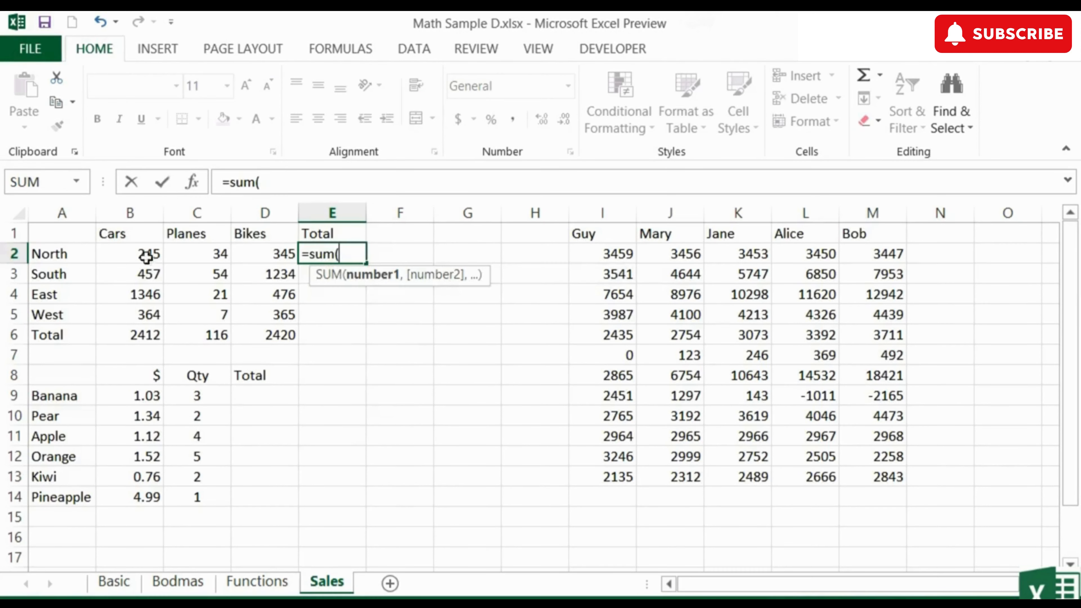
drag(147, 255, 260, 251)
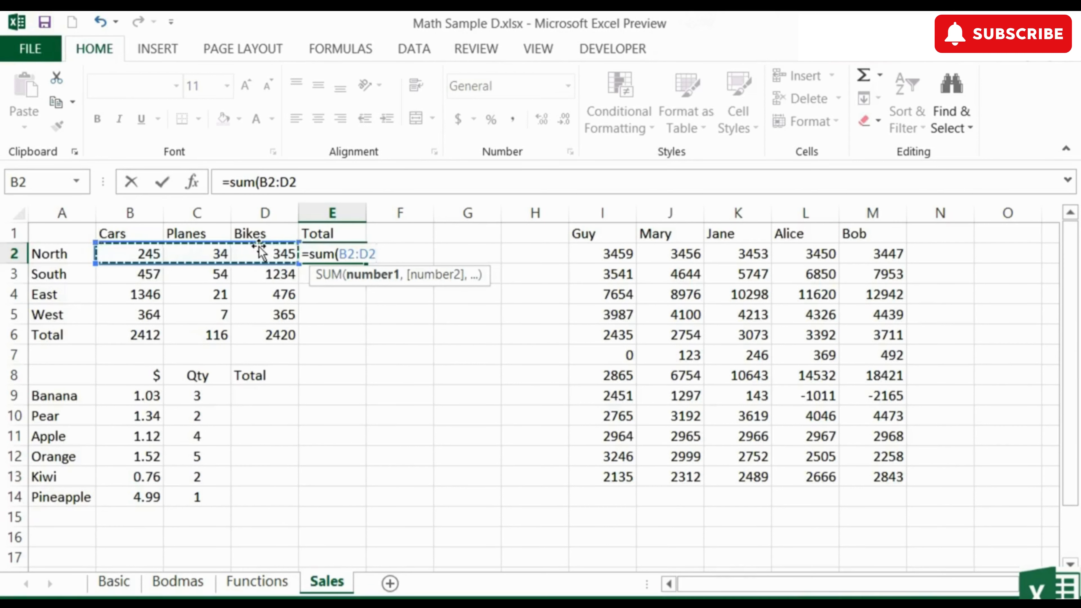
key(Return)
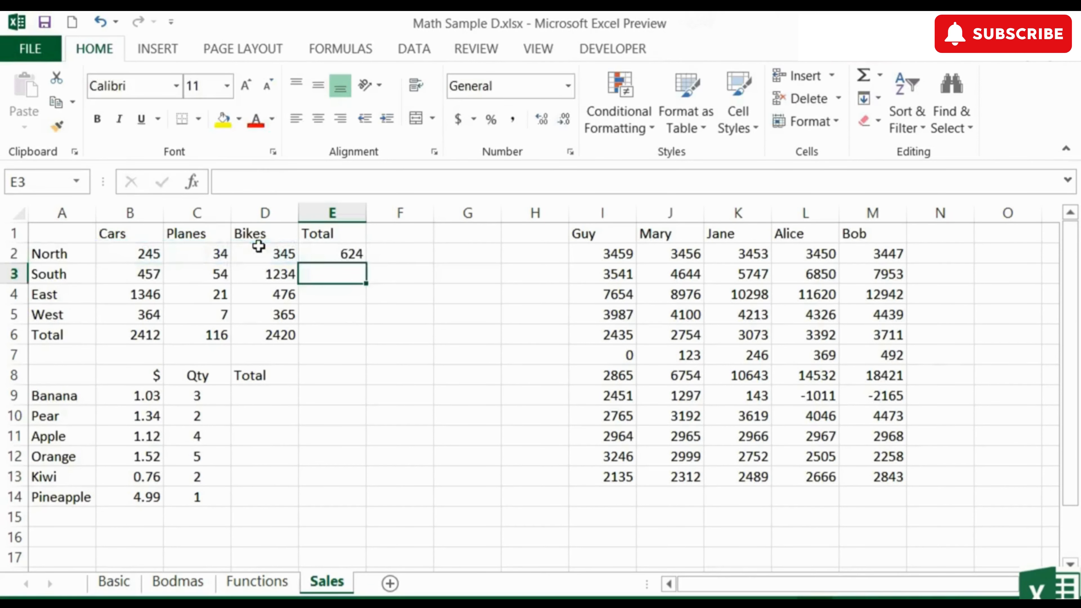
Step: Copy the E2 row total formula down into E3 through E6
click(322, 252)
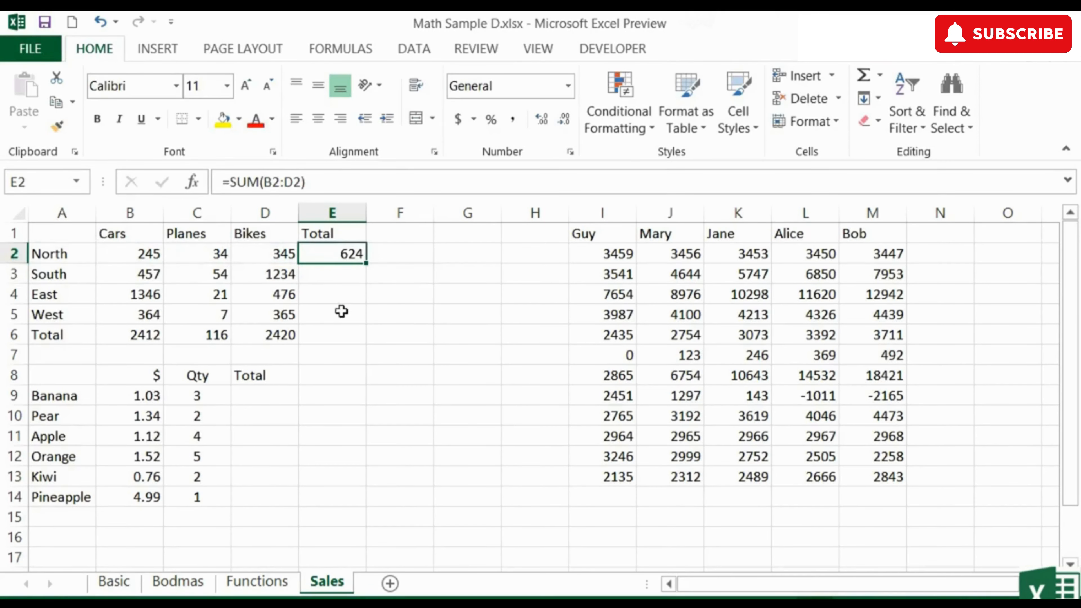
key(ctrl+c)
drag(358, 275, 345, 335)
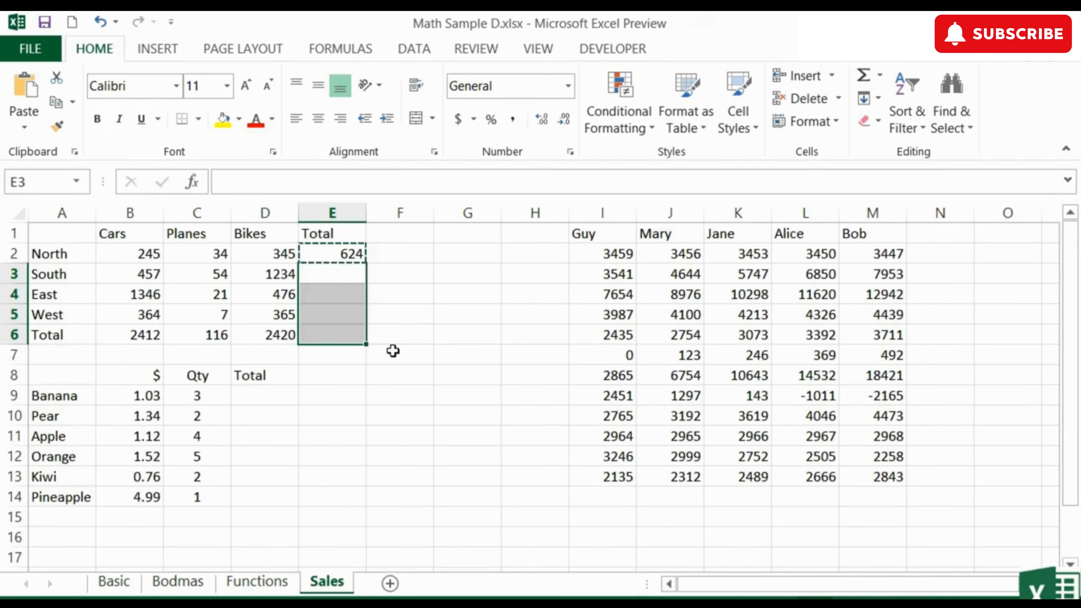
key(ctrl+v)
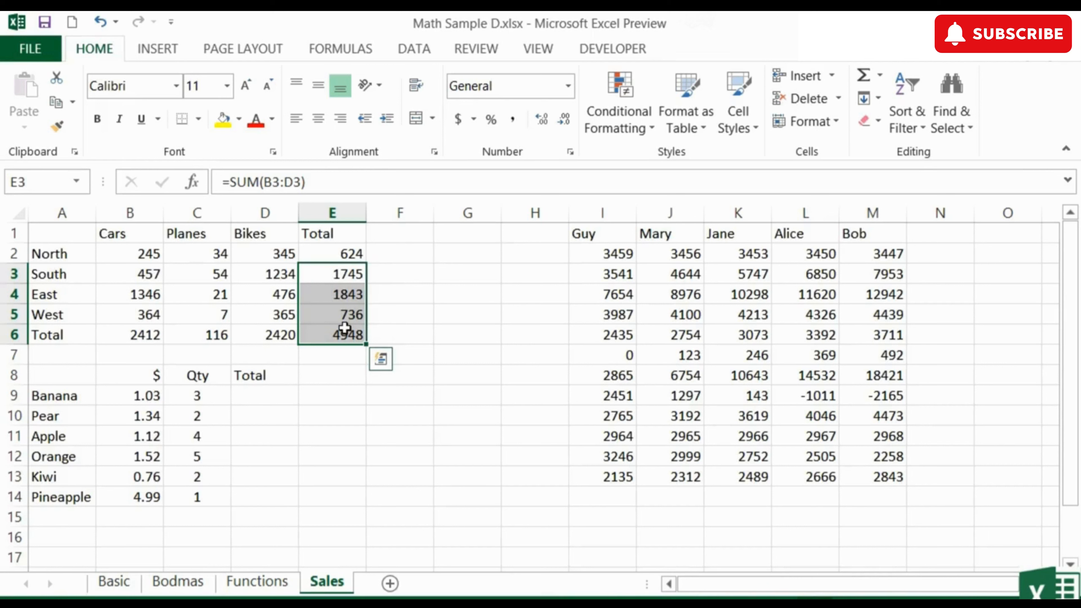
Step: Inspect the copied formulas in E3 through E6 one by one to check their row ranges
click(350, 276)
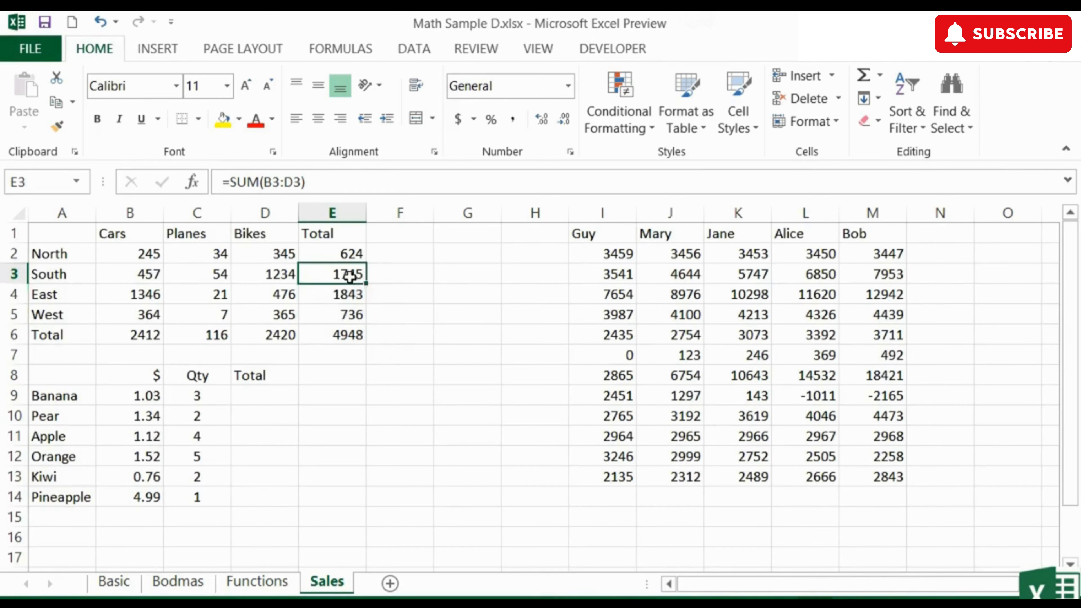
double_click(350, 276)
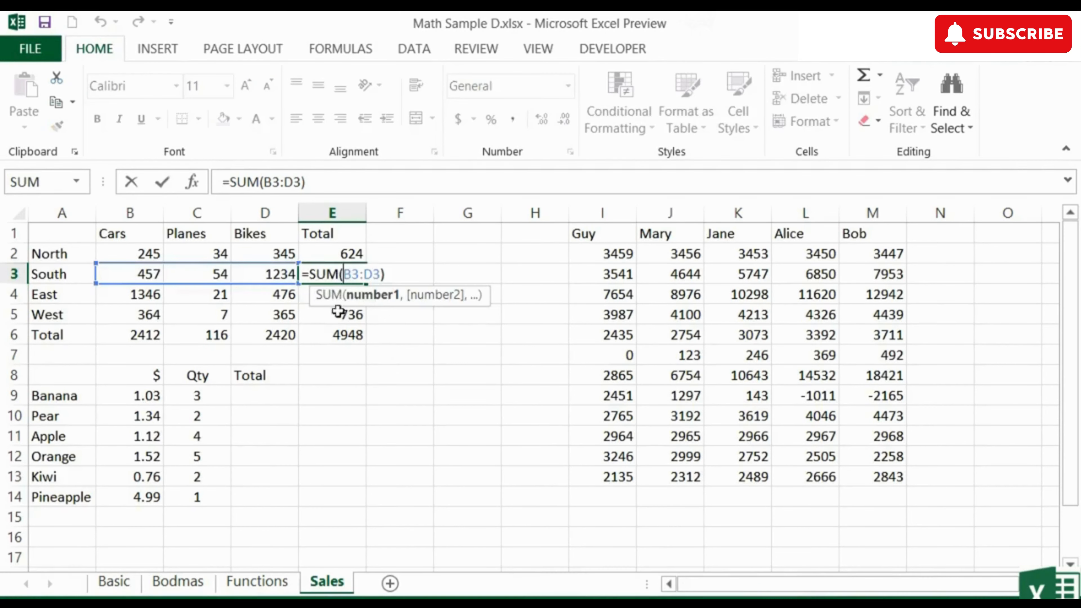
key(Escape)
double_click(349, 295)
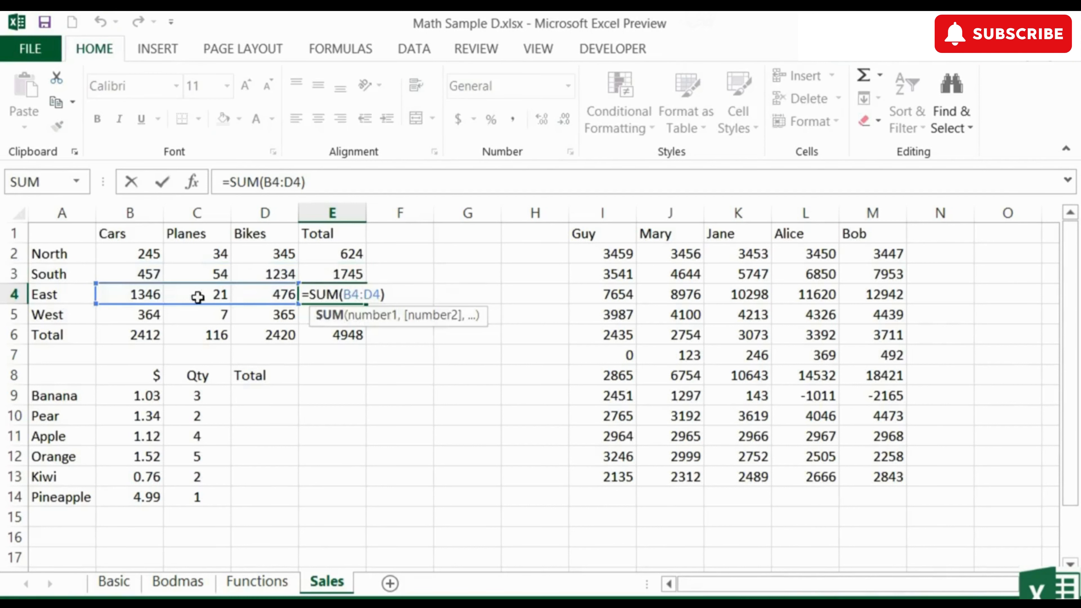
key(Escape)
double_click(357, 316)
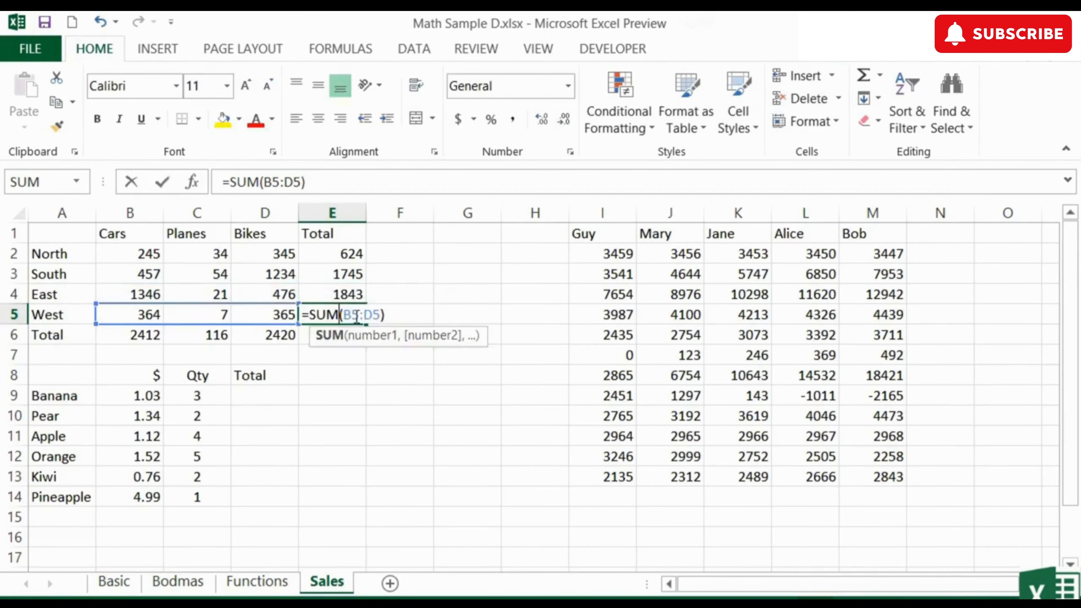
key(Escape)
double_click(340, 335)
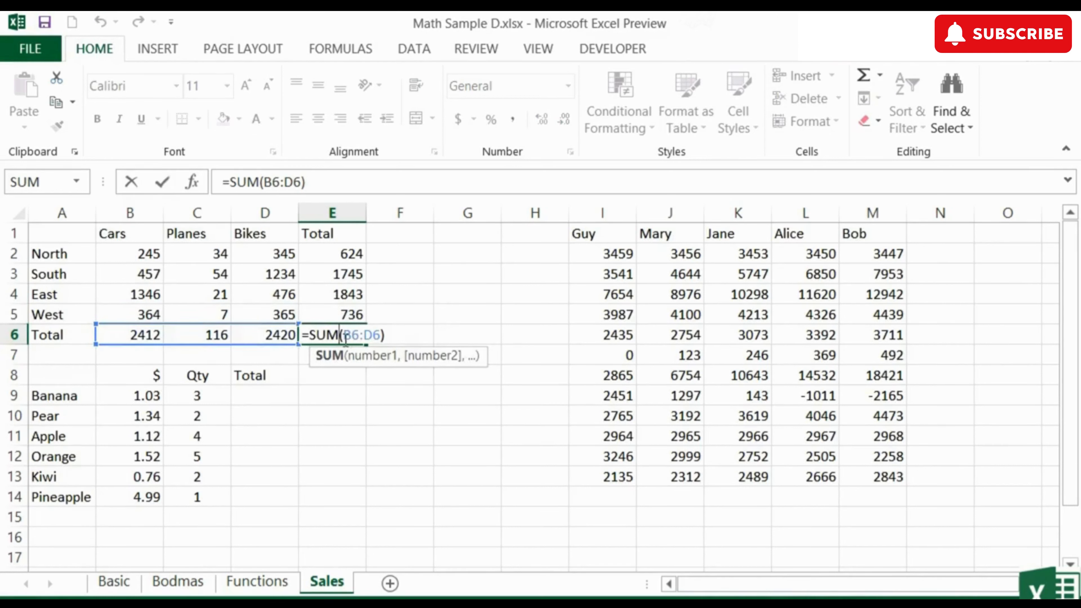
Step: Enter a formula in D9 multiplying the Banana price in B9 by its quantity in C9
key(Escape)
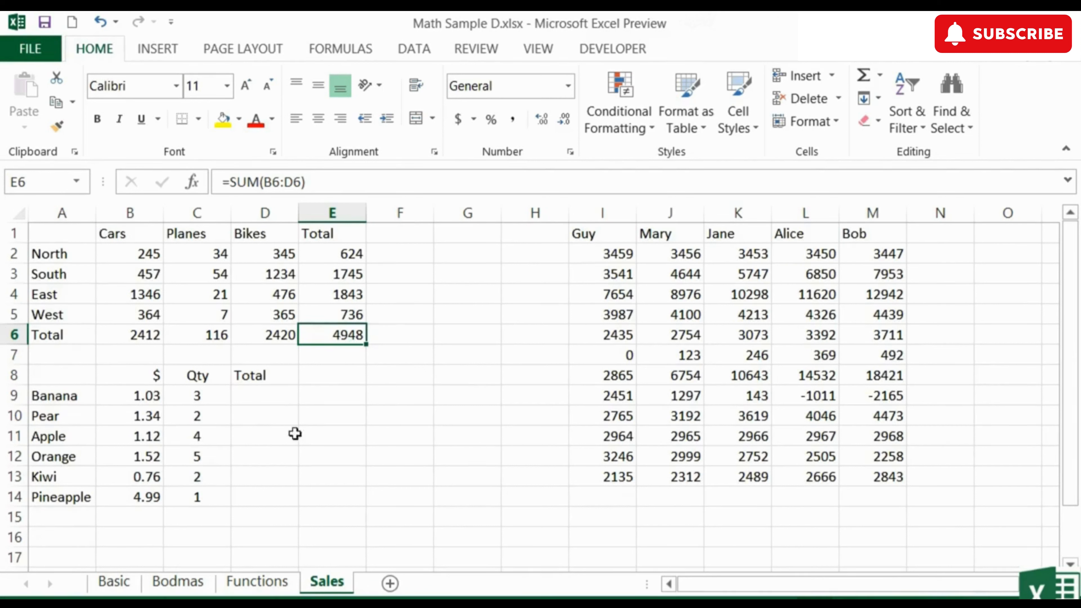
click(254, 398)
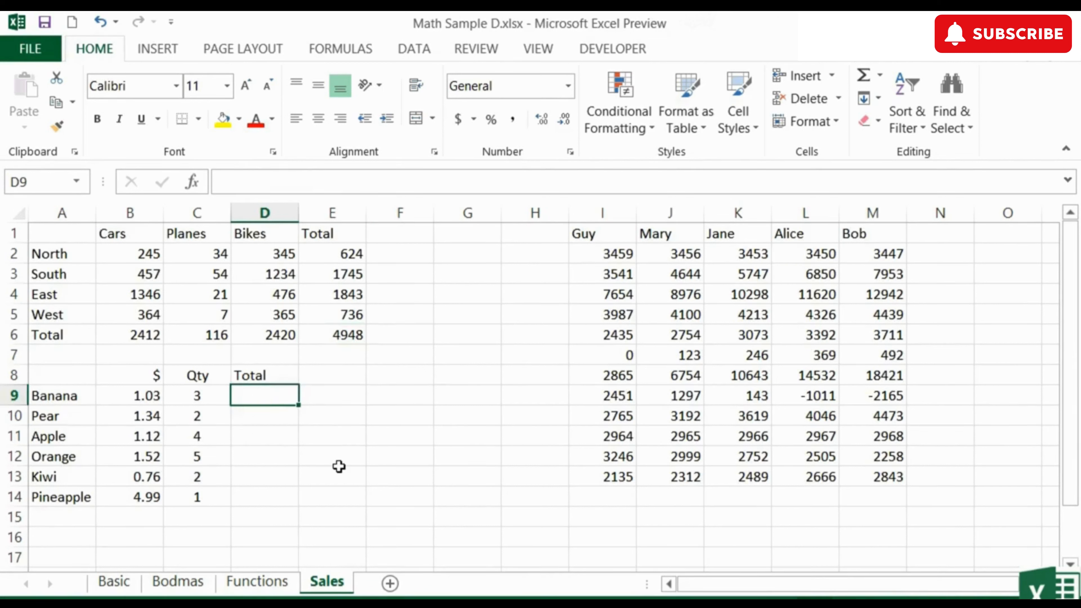
text(=)
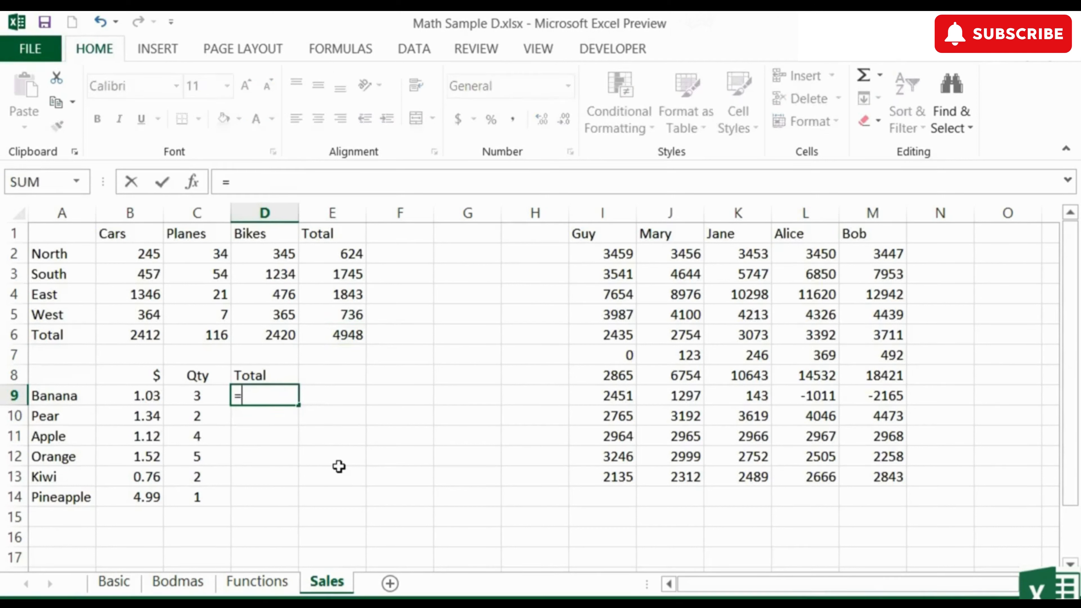
key(Left)
key(Left)
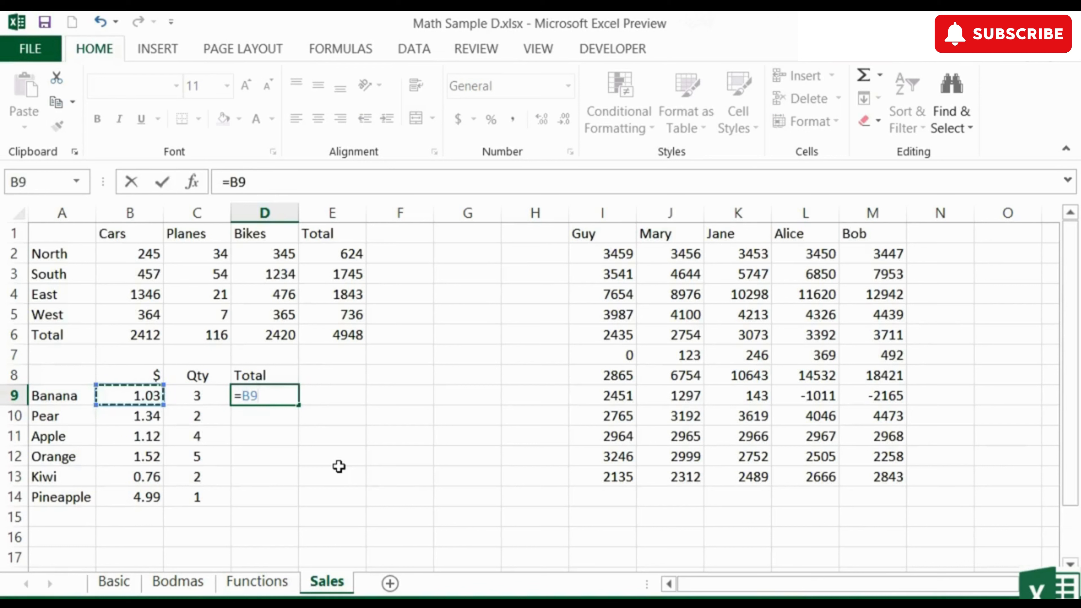
text(*)
key(Left)
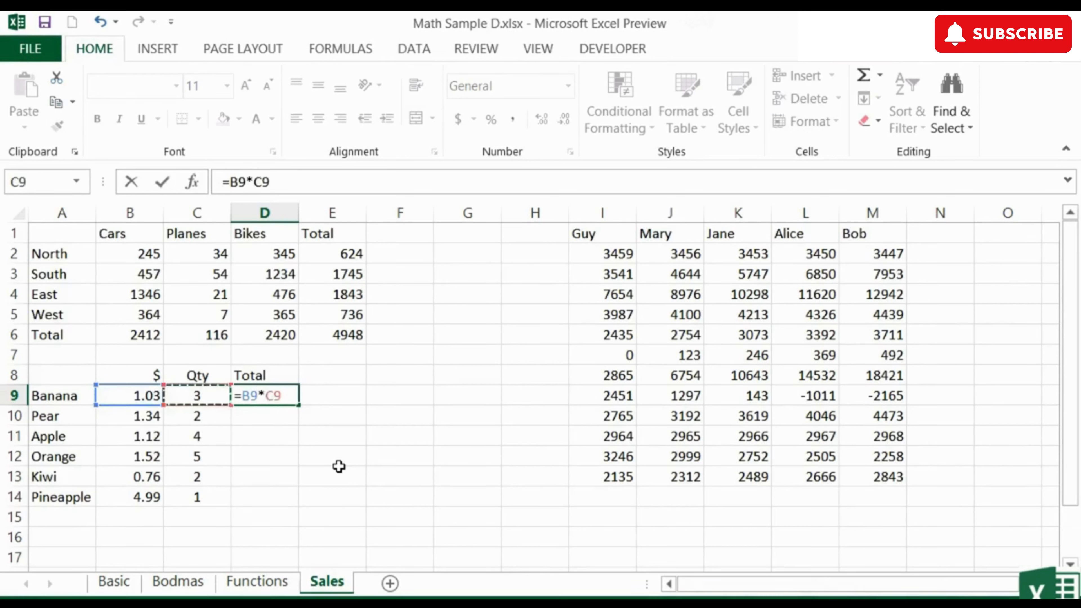
key(Return)
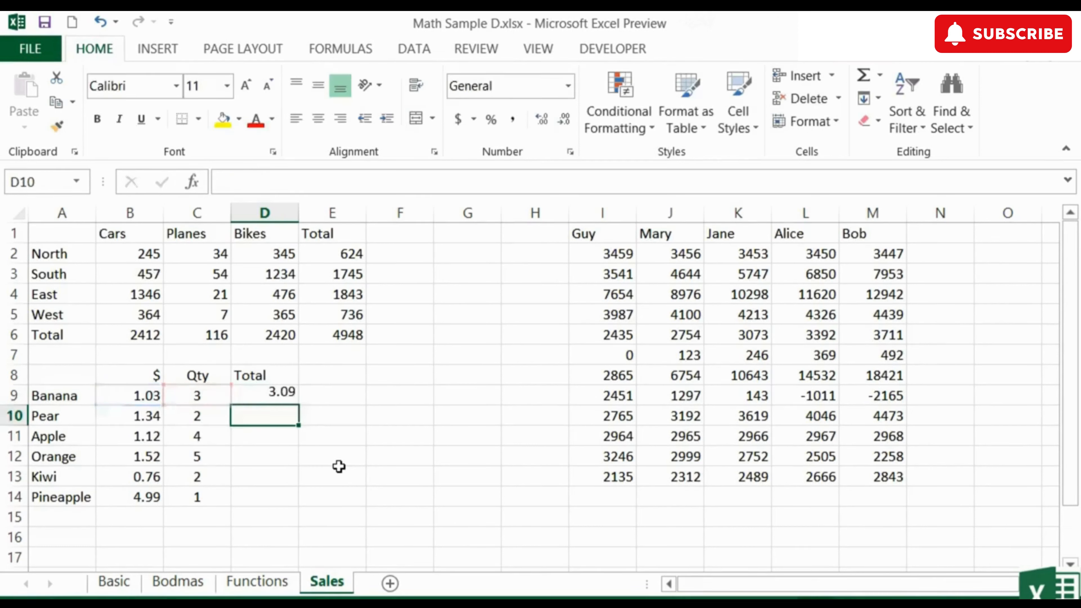
Step: Copy the D9 formula down into D10 through D14 and check the adjusted references in D11 and D12
key(Up)
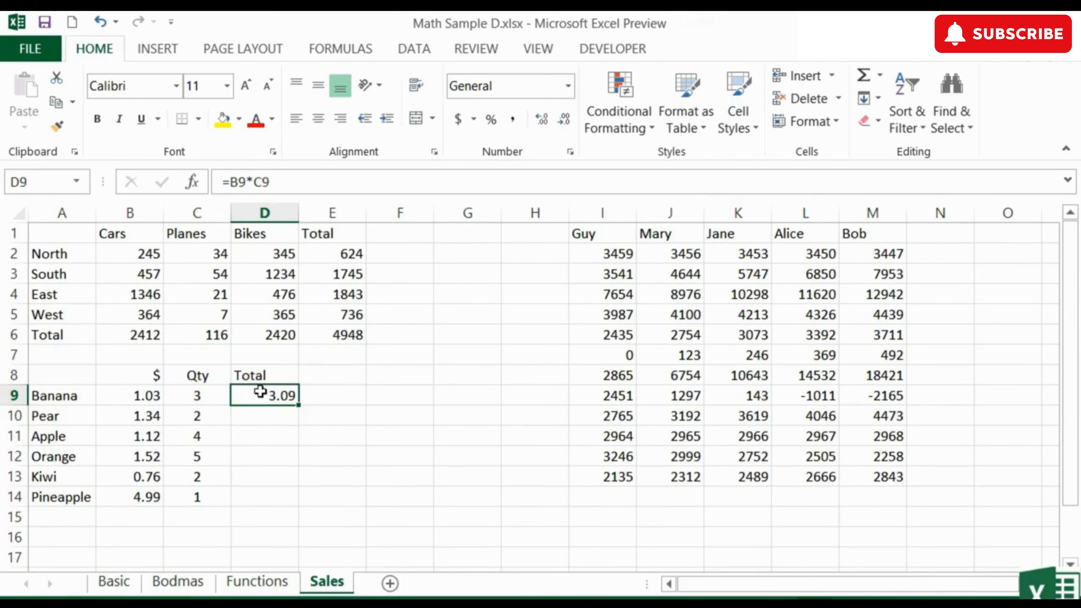
key(ctrl+c)
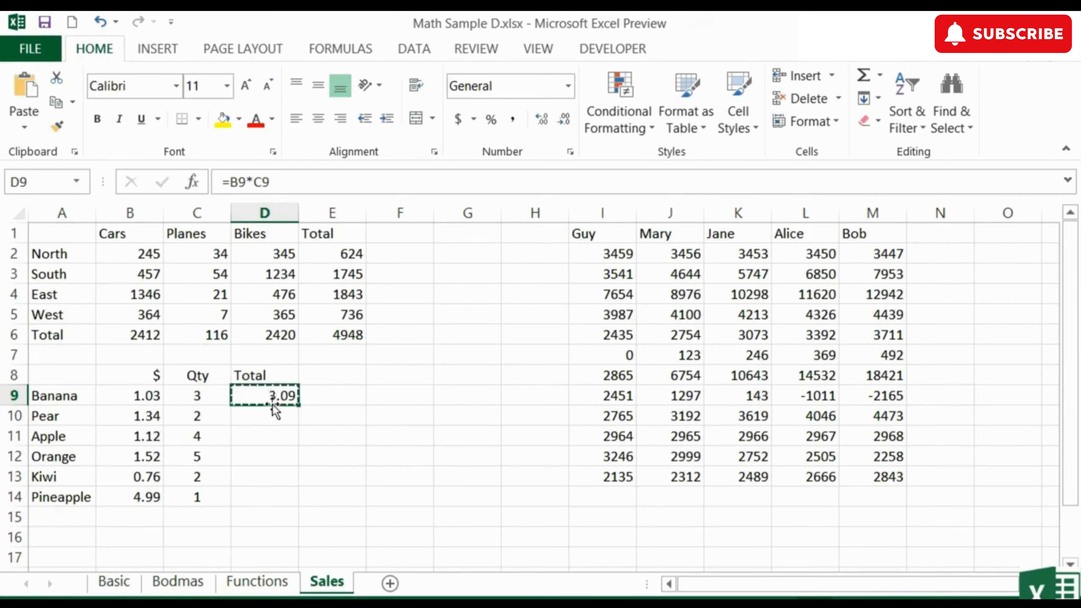
drag(269, 419, 263, 487)
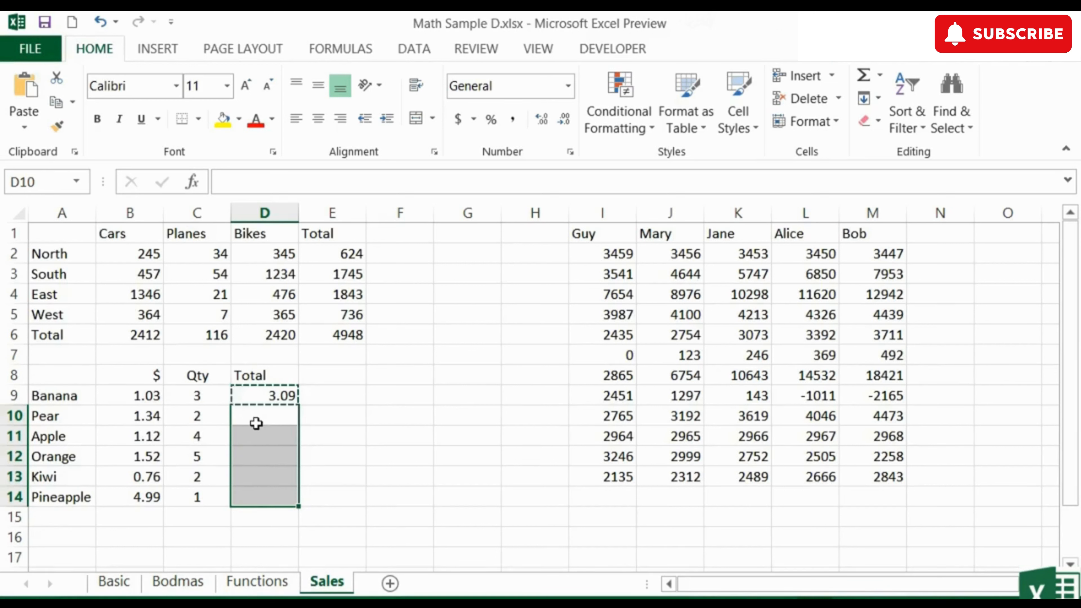
key(Return)
click(278, 437)
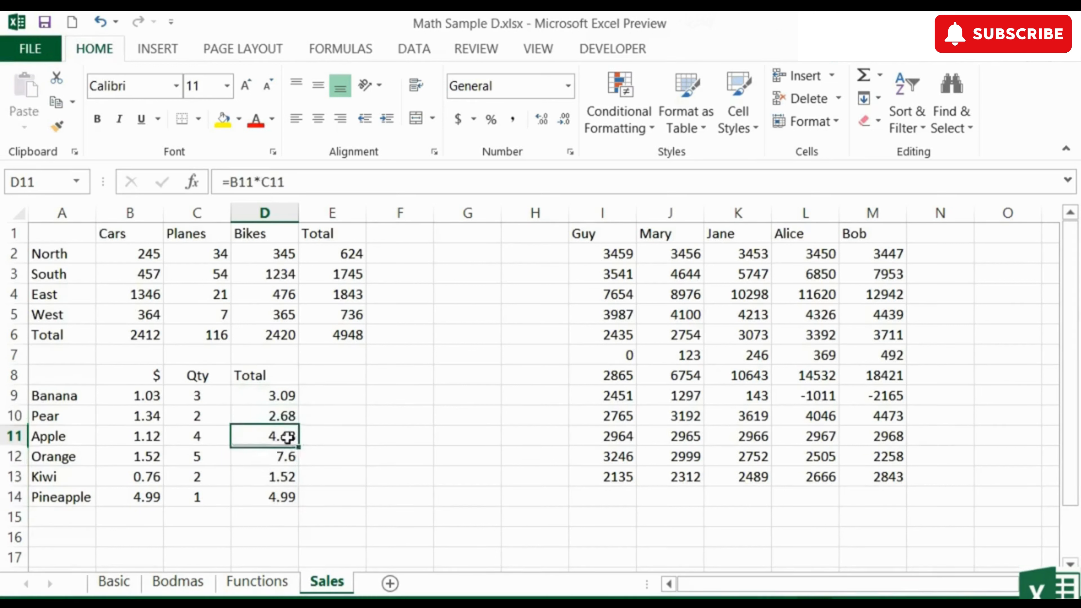
click(285, 455)
double_click(293, 457)
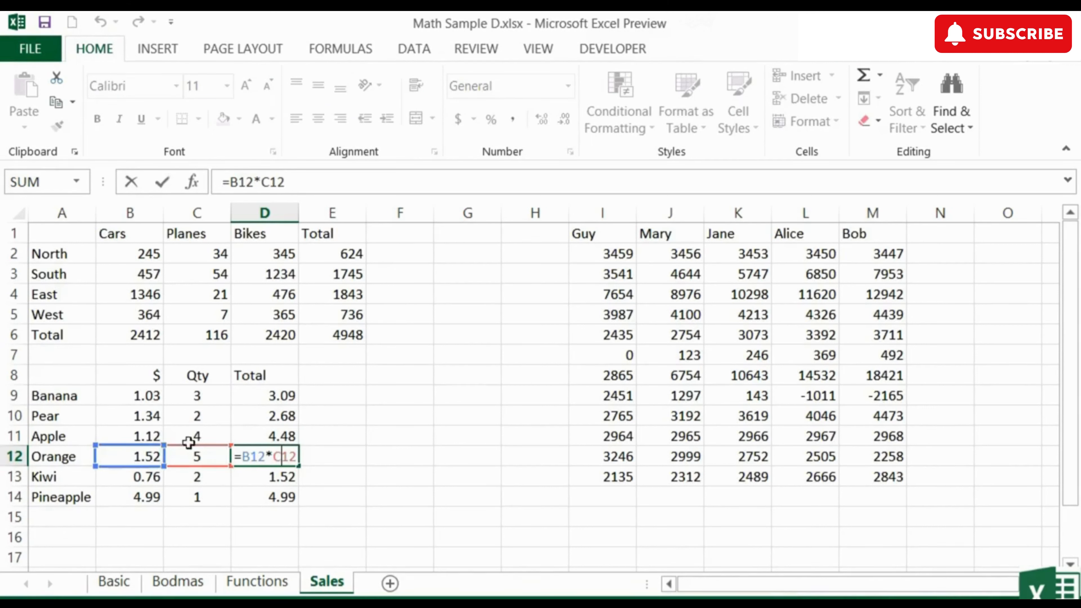
key(Return)
key(Return)
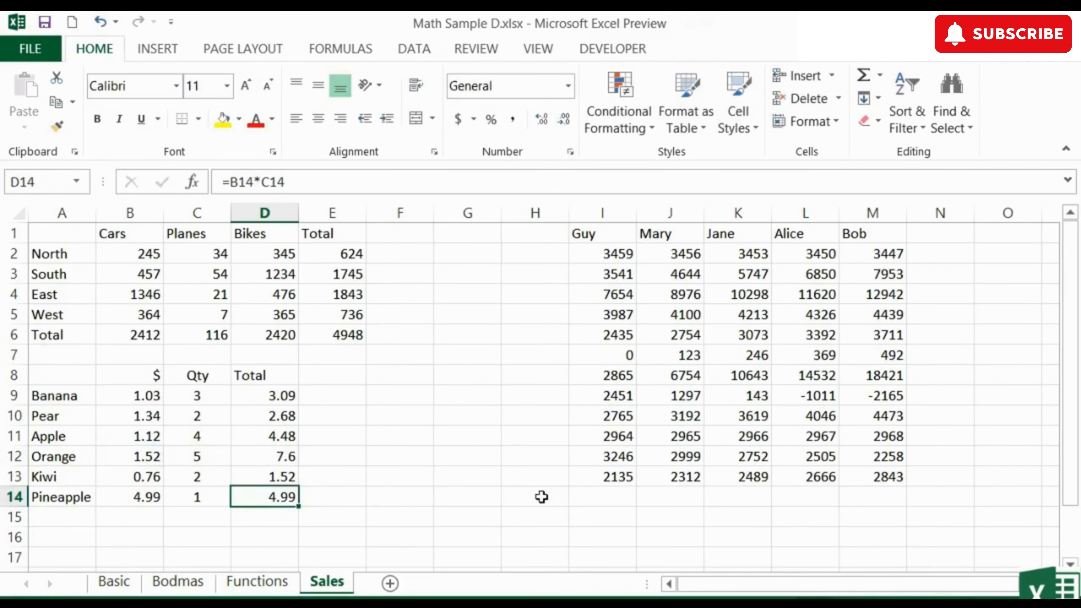
Step: Total Guy's column in I14 with AutoSum over I2:I13, then fill the formula across to M14
click(609, 496)
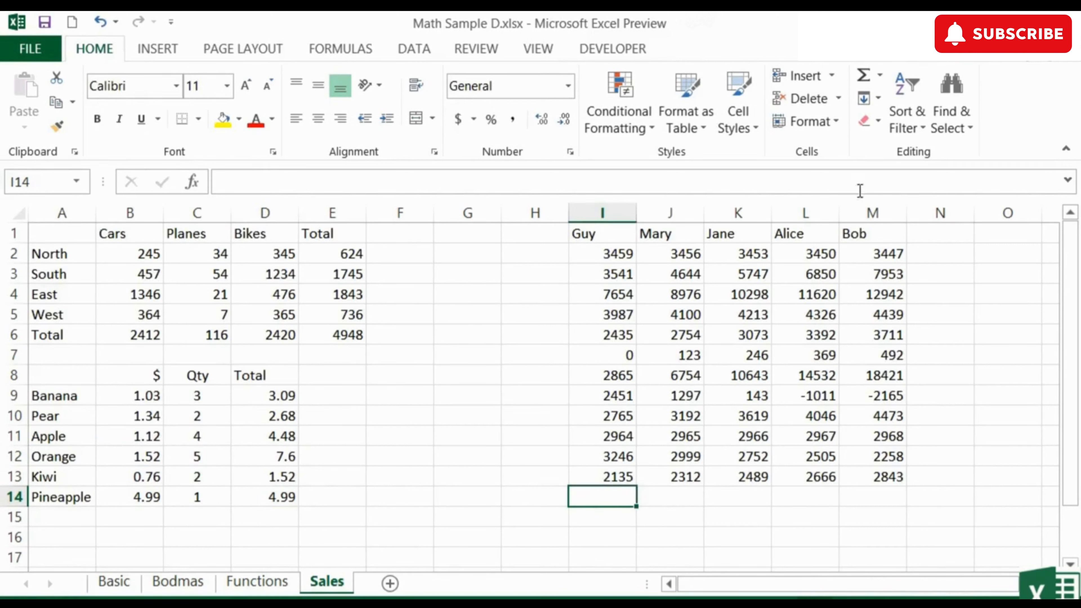
click(864, 79)
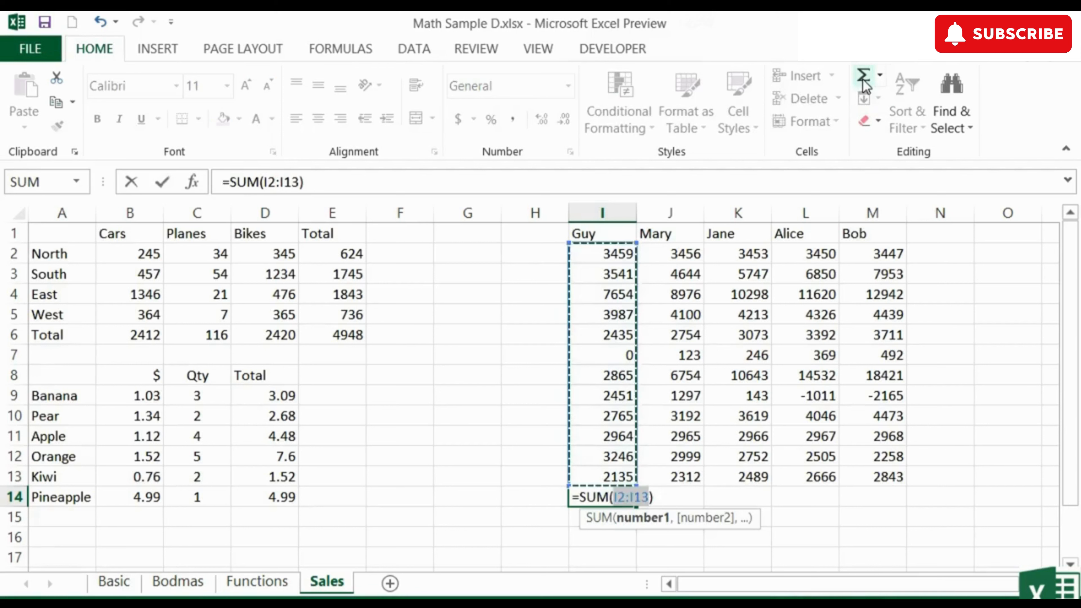
key(Return)
key(Up)
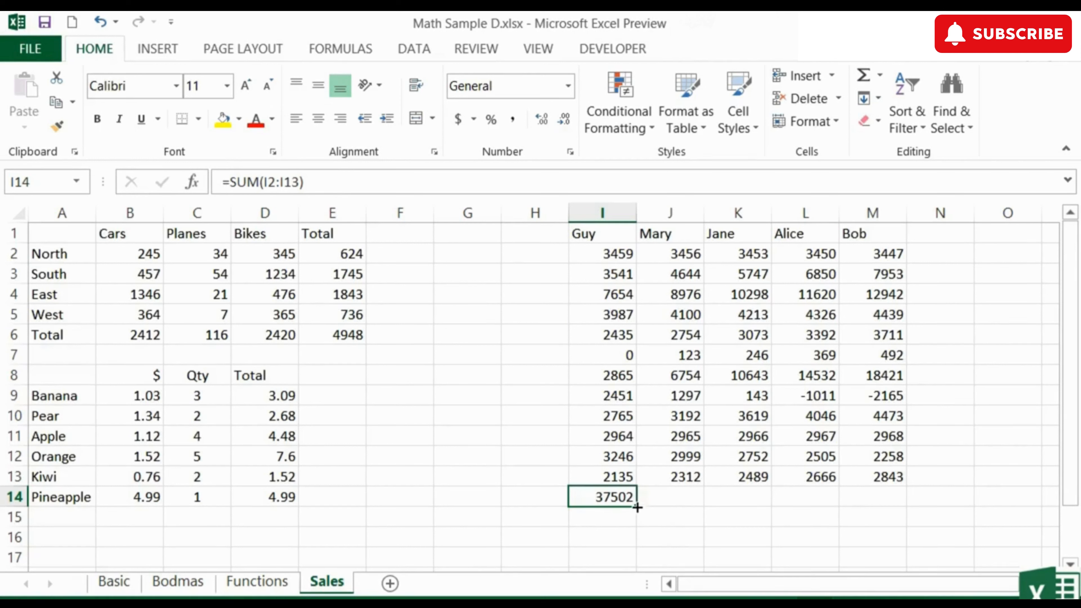
drag(637, 508, 899, 508)
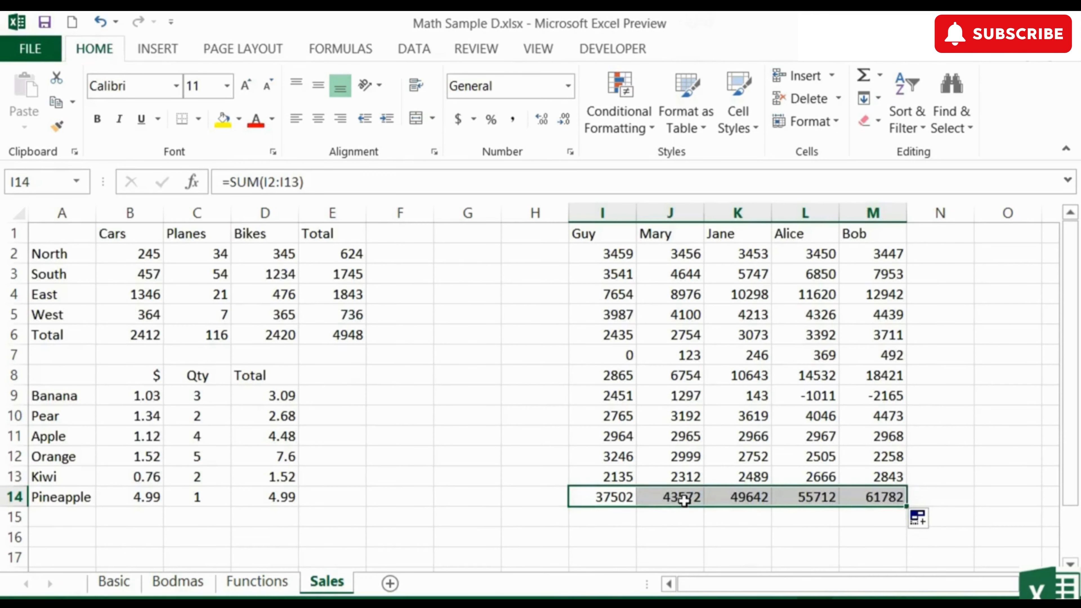
Step: Inspect the copied column total formulas in K14 and M14 to check their ranges
double_click(748, 499)
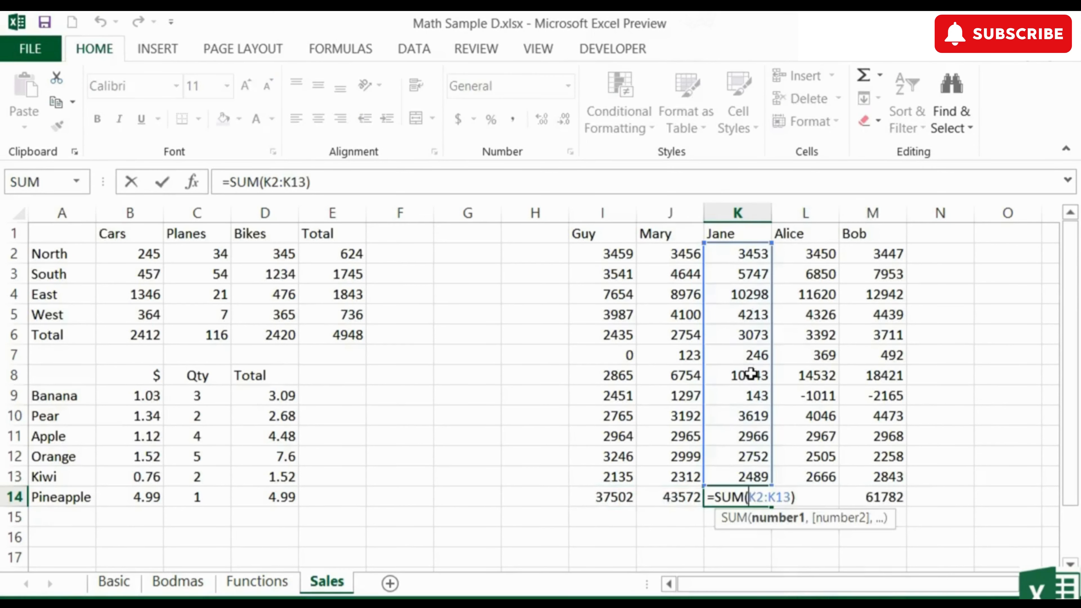
key(Escape)
click(891, 497)
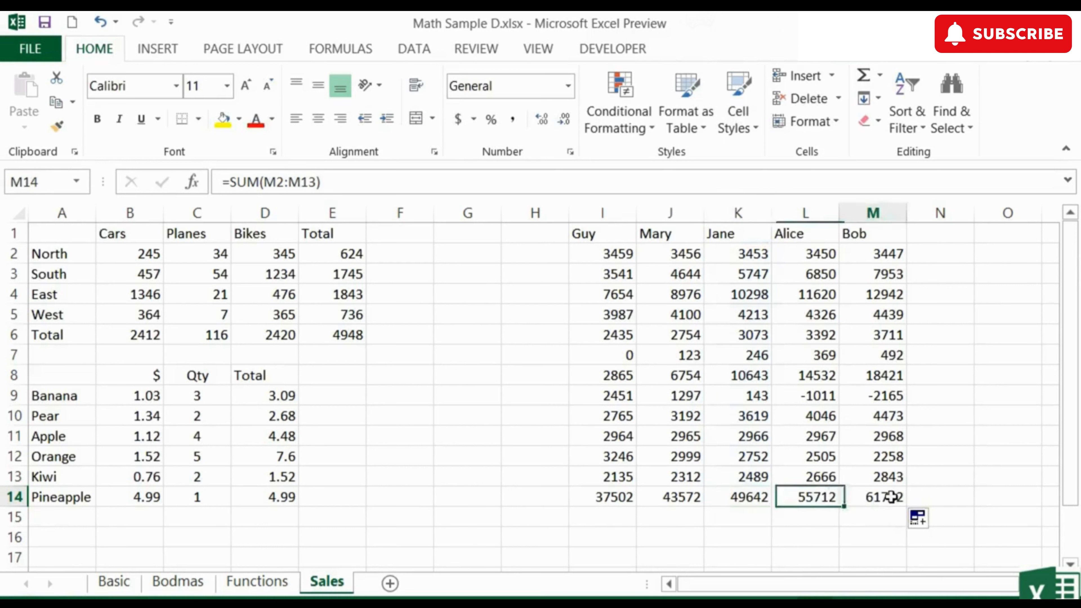
double_click(891, 496)
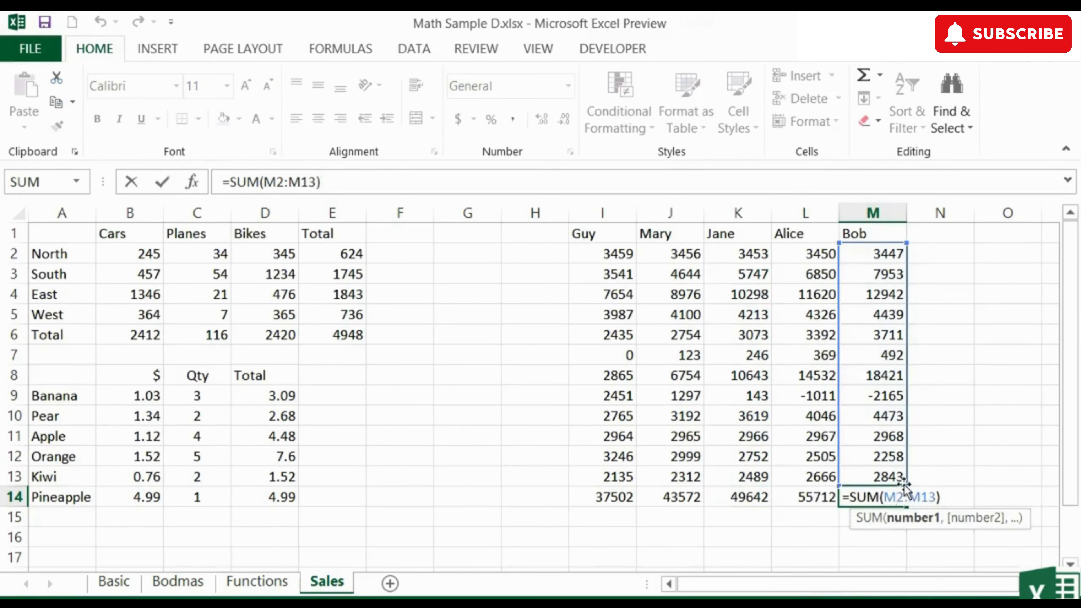
key(Escape)
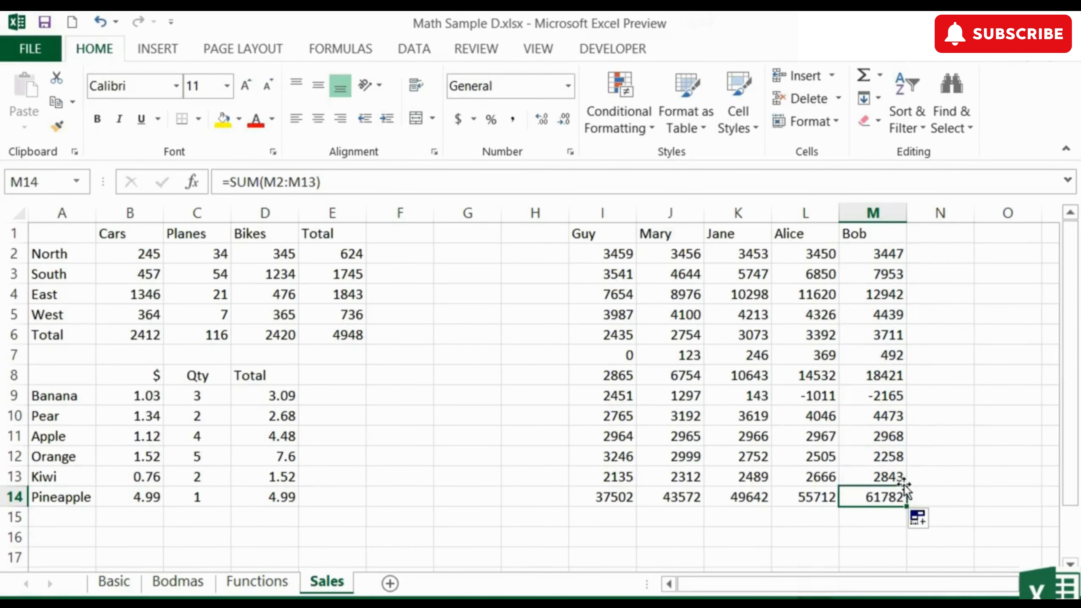
click(627, 500)
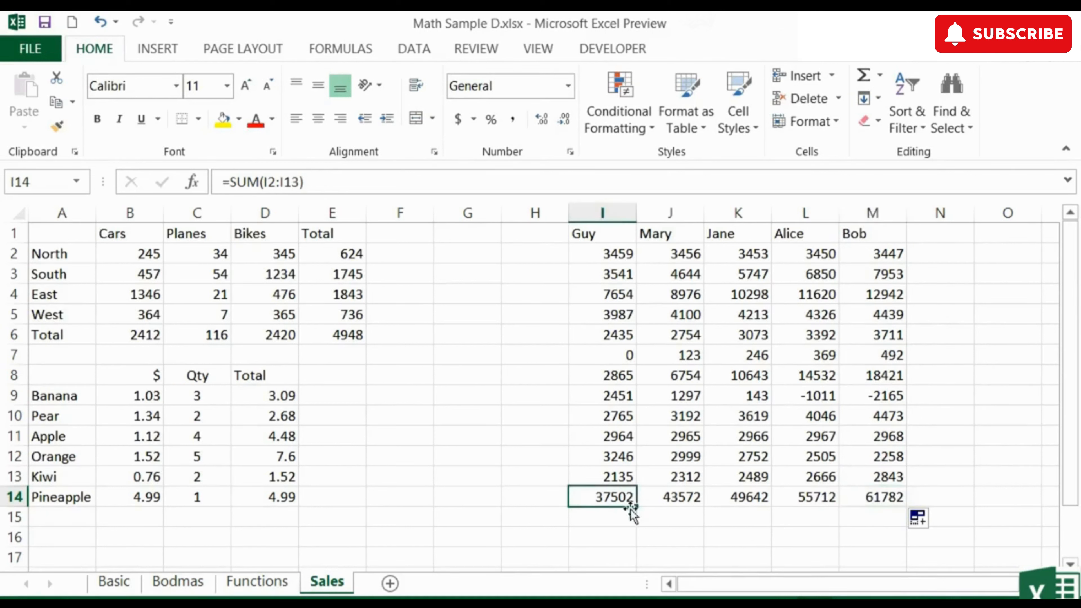